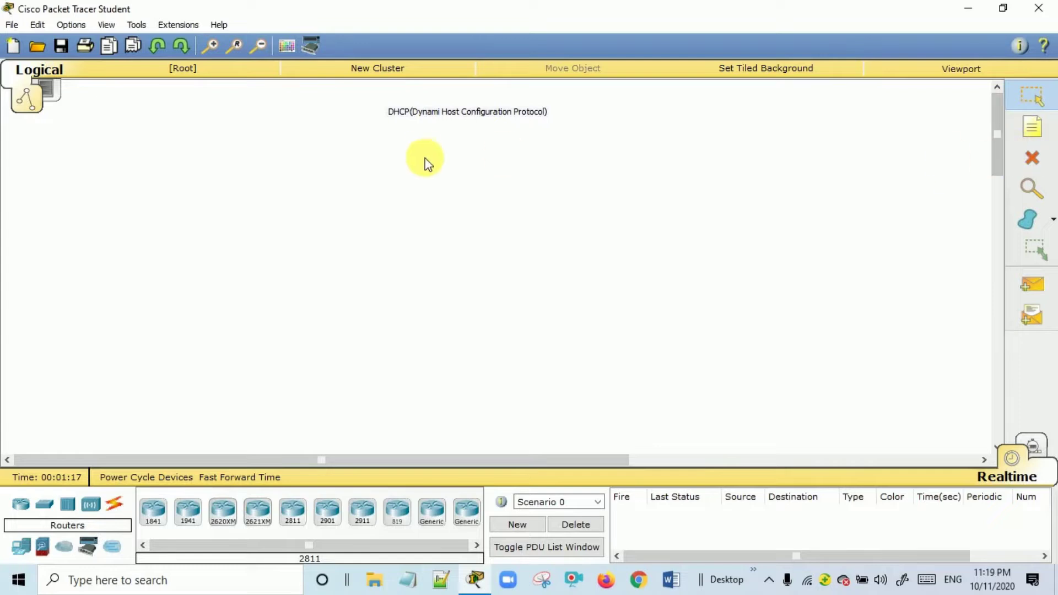
Correct the spelling in the title note so it reads "DHCP(Dynamic Host Configuration Protocol)".
double_click(441, 114)
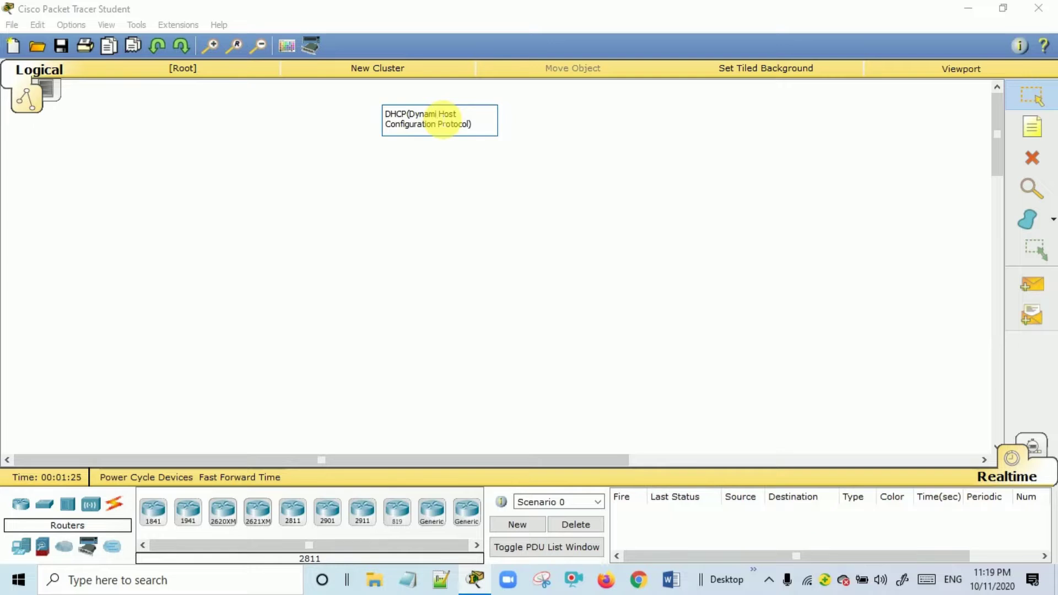
type("c")
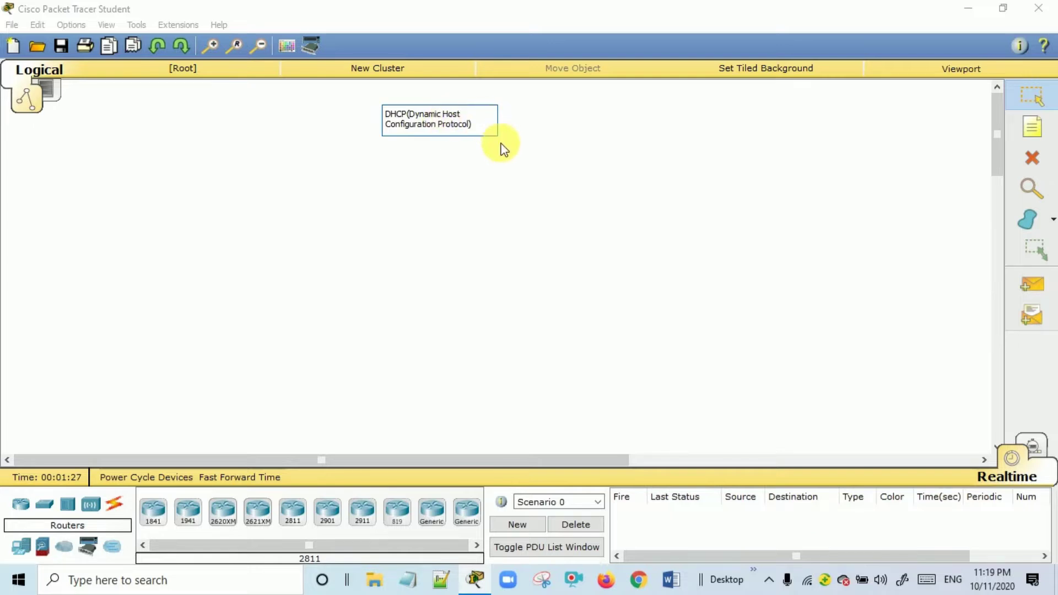
left_click(506, 156)
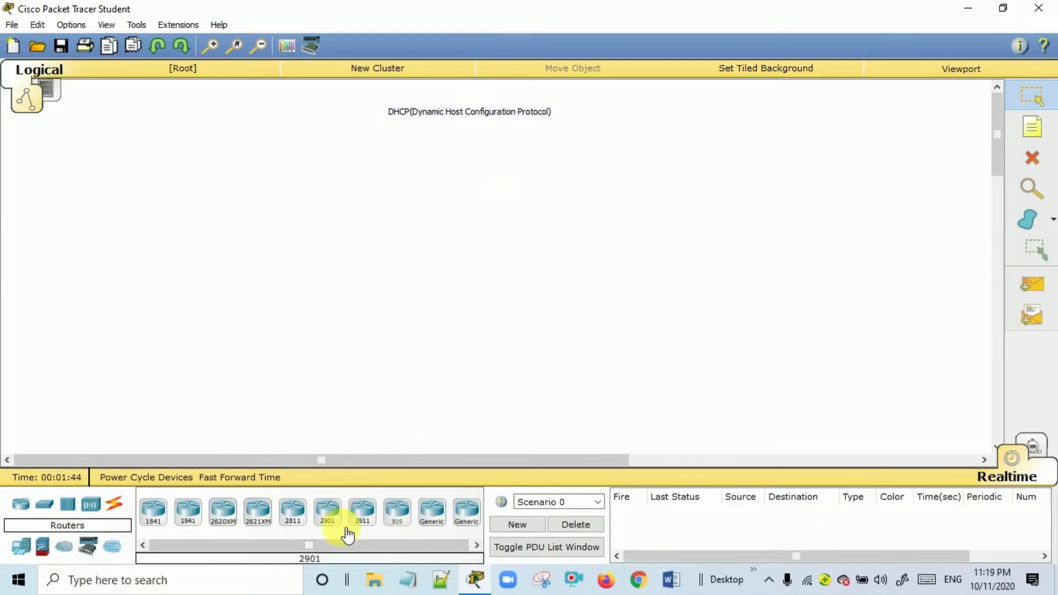
Place a 2811 router under the title note and a 2950T-24 switch below the router.
left_click(300, 512)
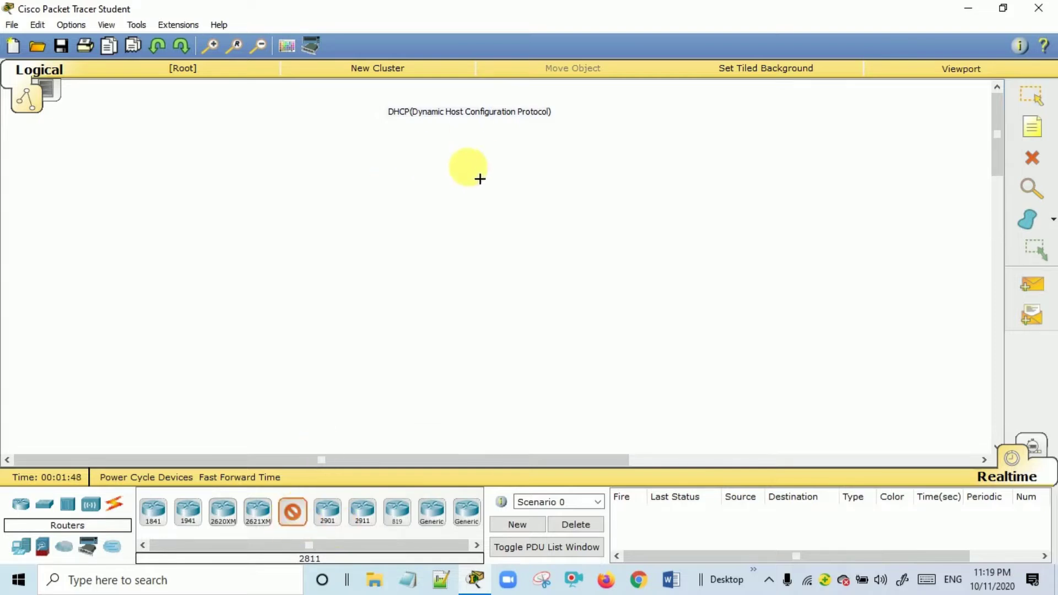
left_click(474, 162)
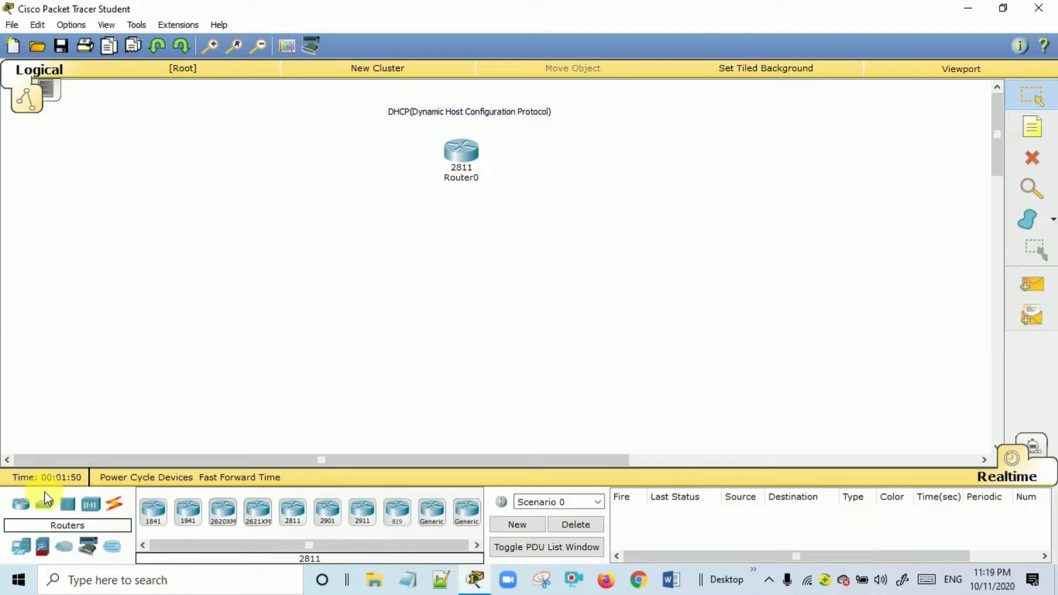
left_click(49, 510)
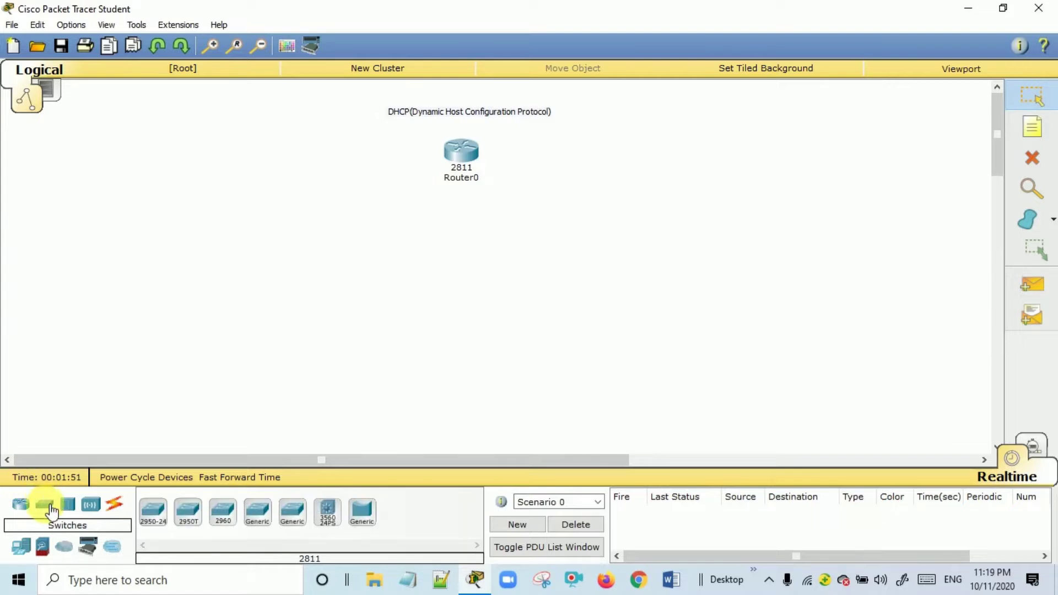
left_click(188, 515)
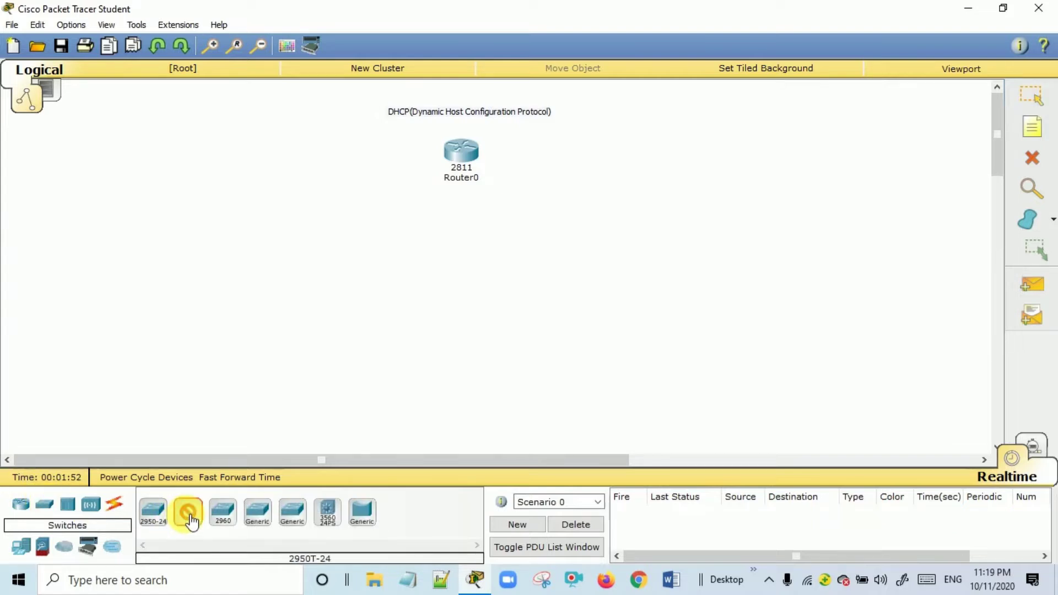
left_click(472, 256)
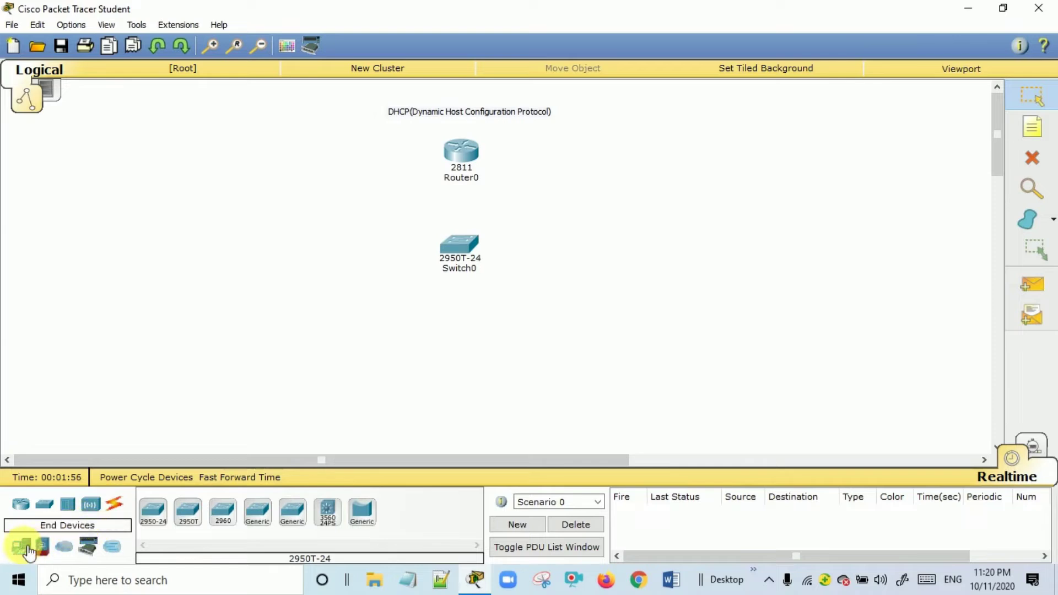
Place three generic PCs (PC-PT) side by side in a row below the switch.
left_click(22, 547)
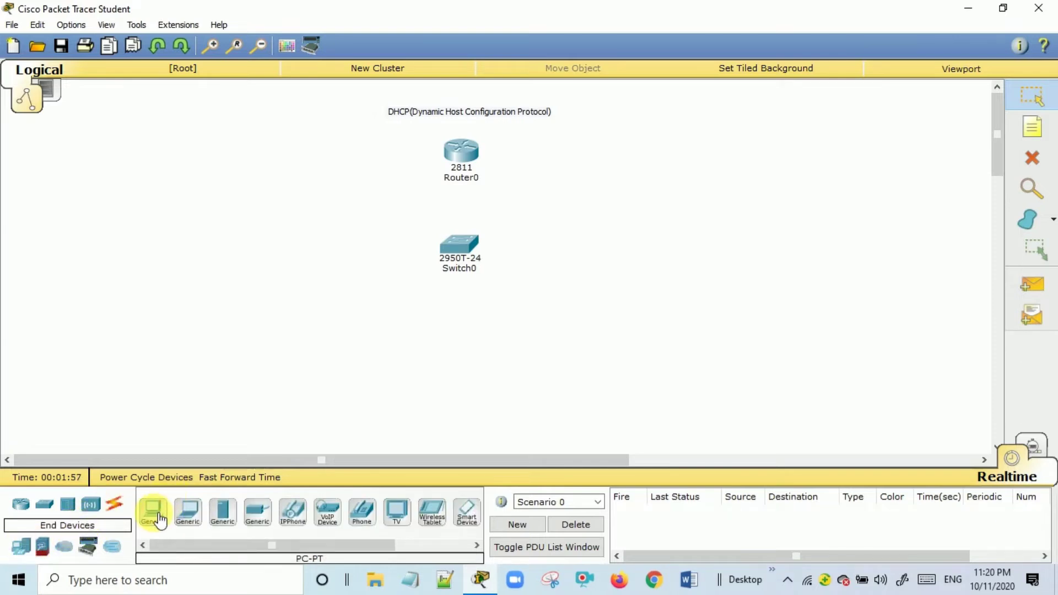
left_click(166, 513)
left_click(363, 355)
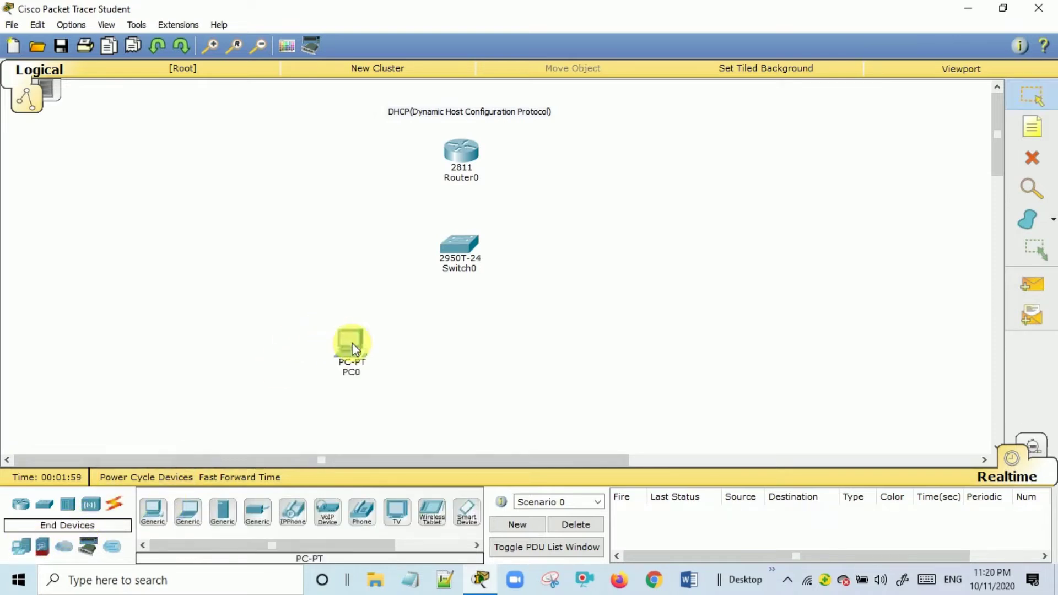
left_click(154, 514)
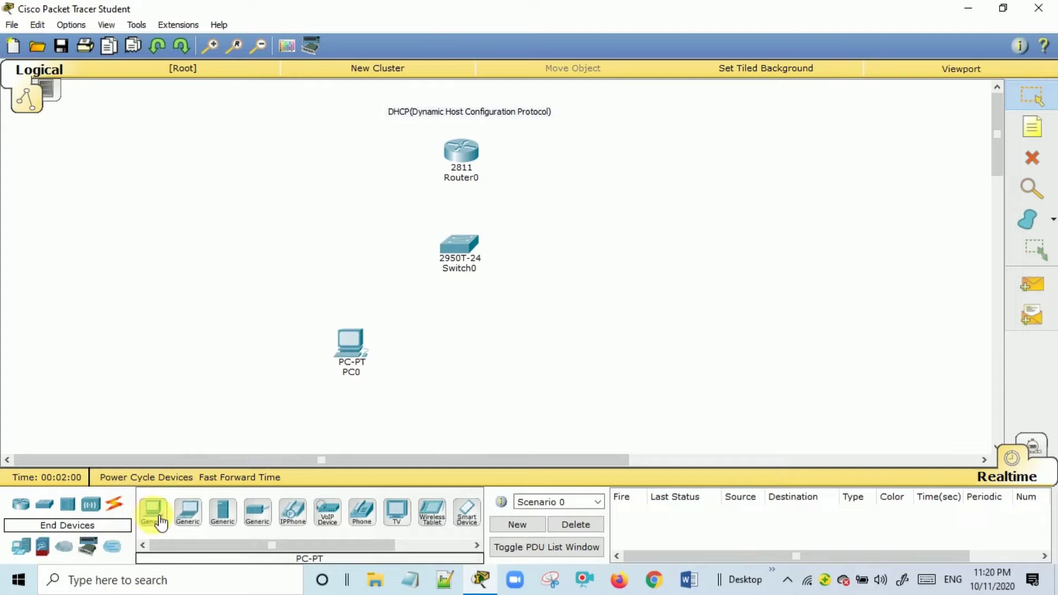
left_click(463, 361)
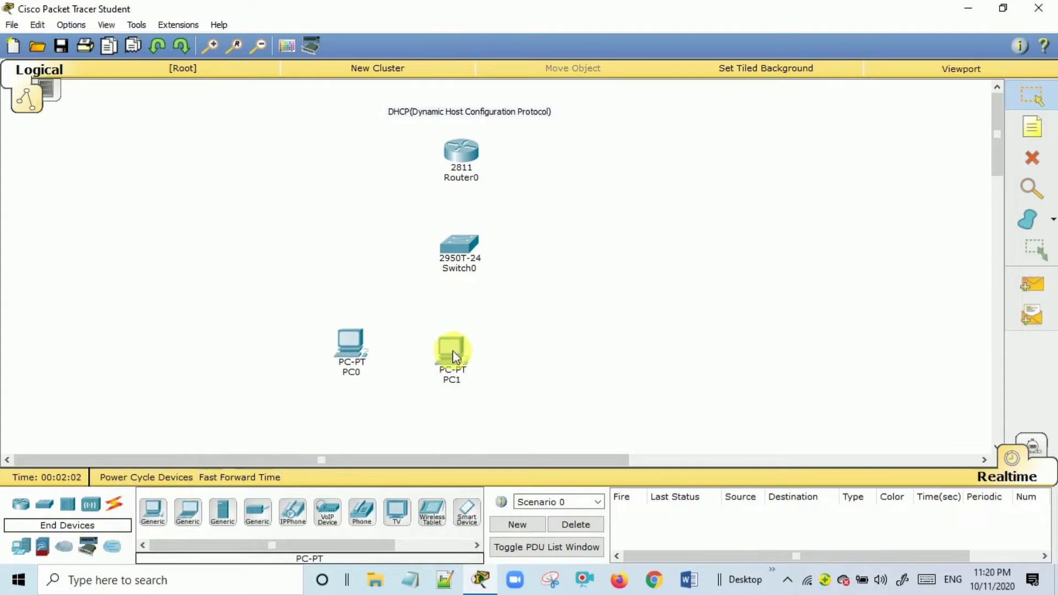
left_click(152, 514)
left_click(570, 345)
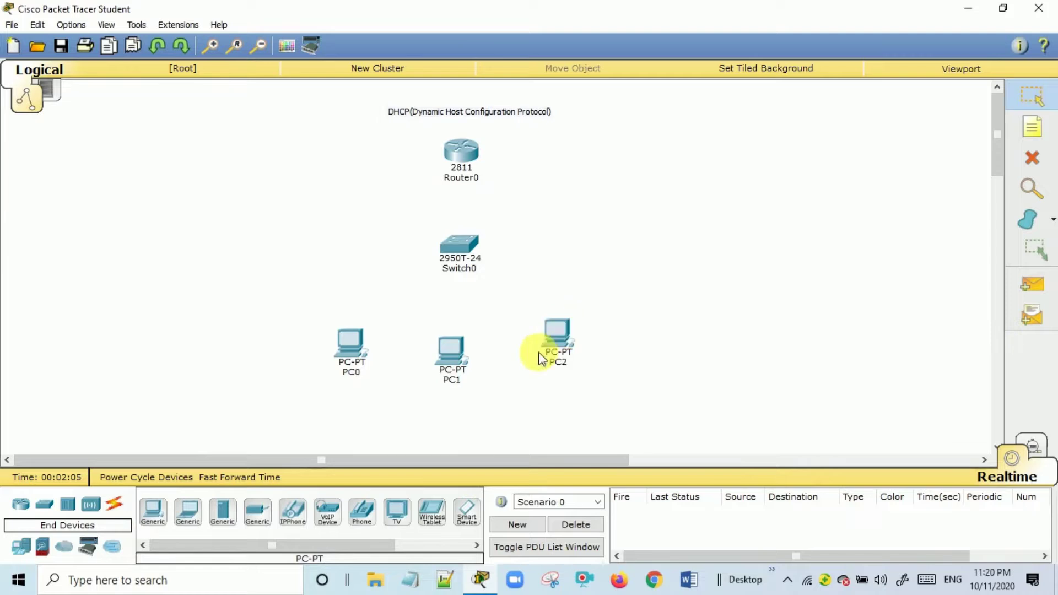
Connect the router's FastEthernet0/0 to the switch's FastEthernet0/1 with a copper straight-through cable.
left_click(117, 507)
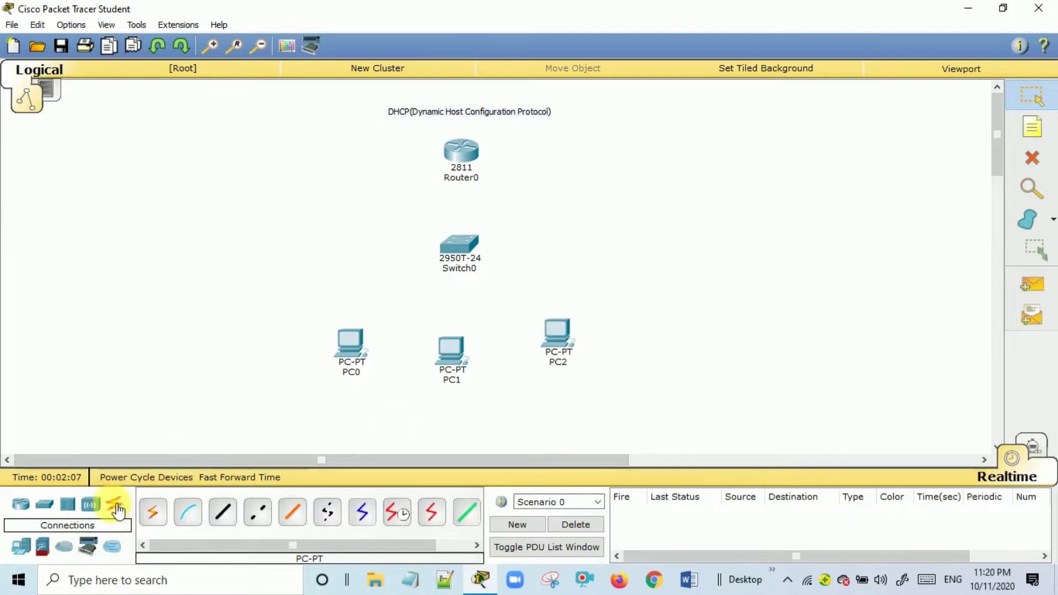
left_click(223, 515)
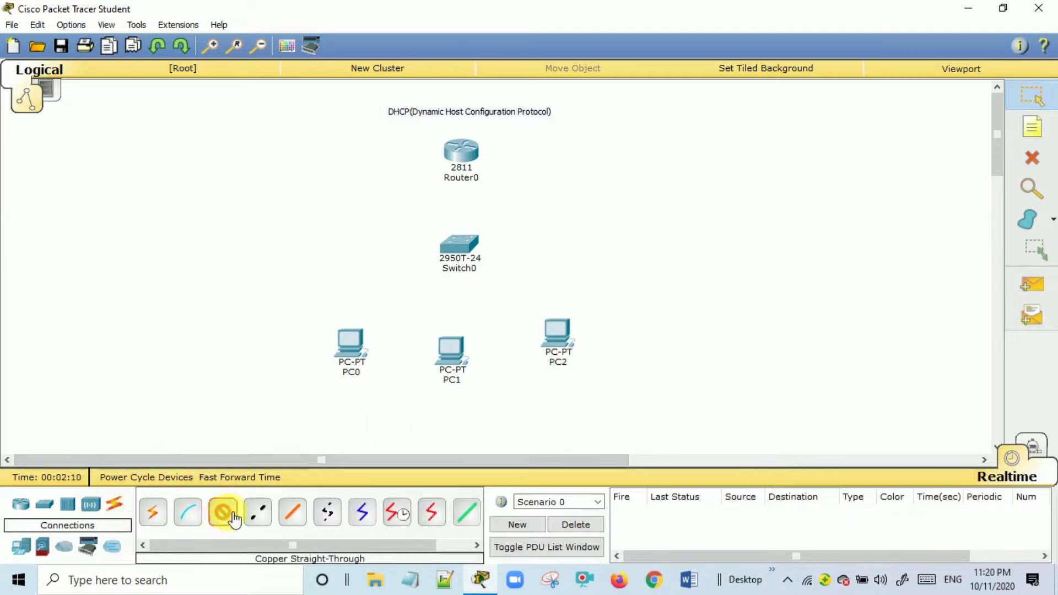
left_click(469, 154)
left_click(488, 199)
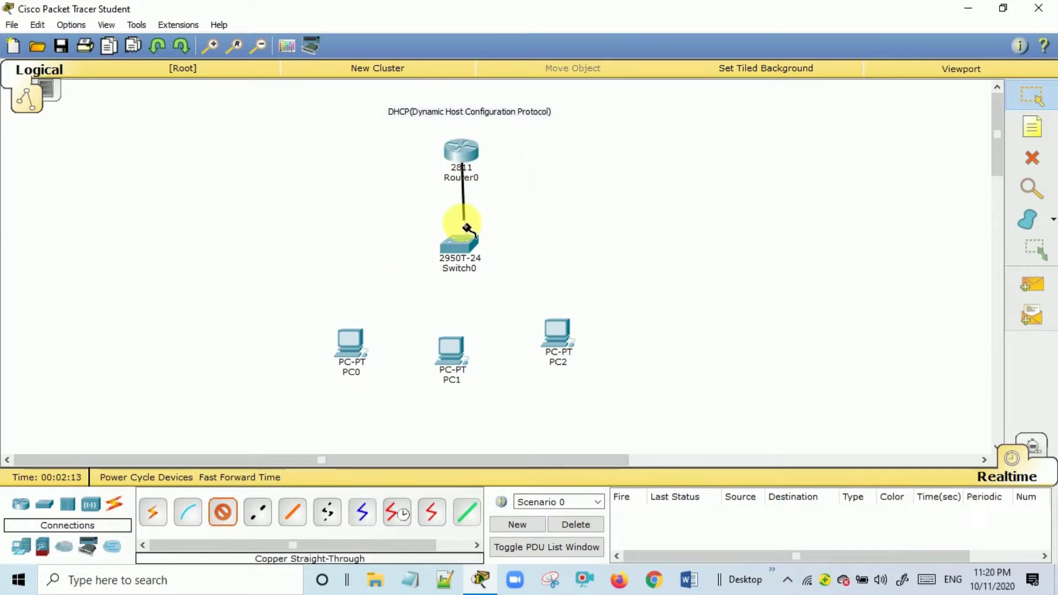
left_click(463, 242)
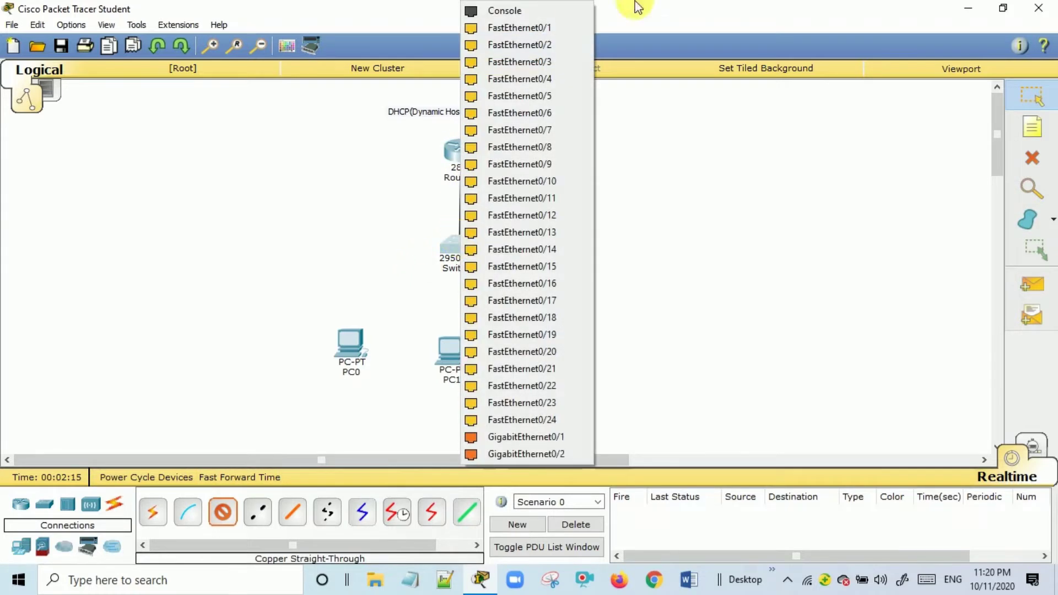
left_click(550, 29)
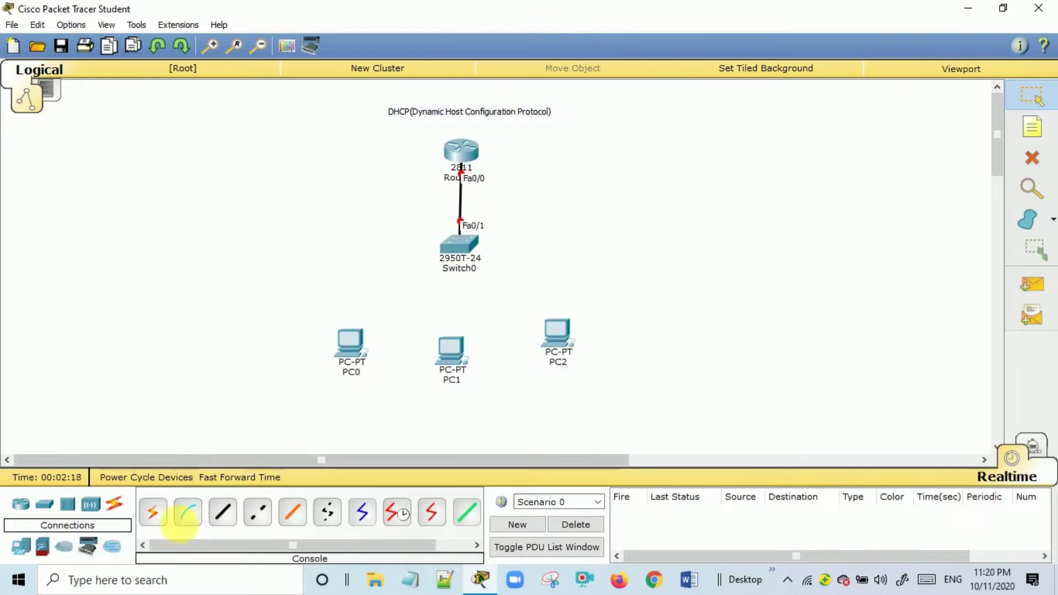
Connect the switch's FastEthernet0/2 to PC0's FastEthernet0 with a copper straight-through cable.
left_click(226, 516)
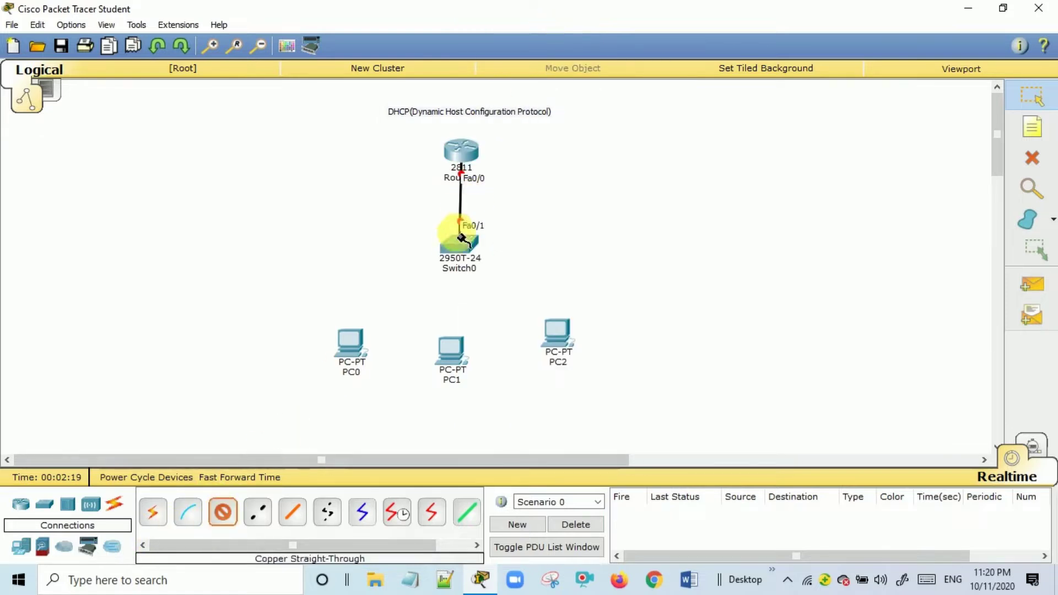
left_click(451, 242)
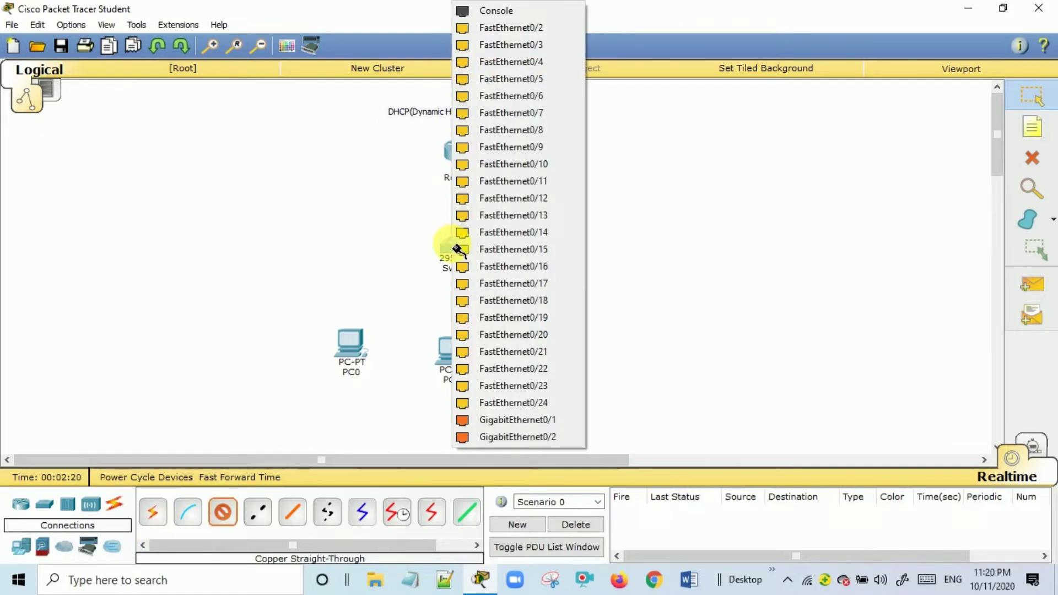
left_click(539, 29)
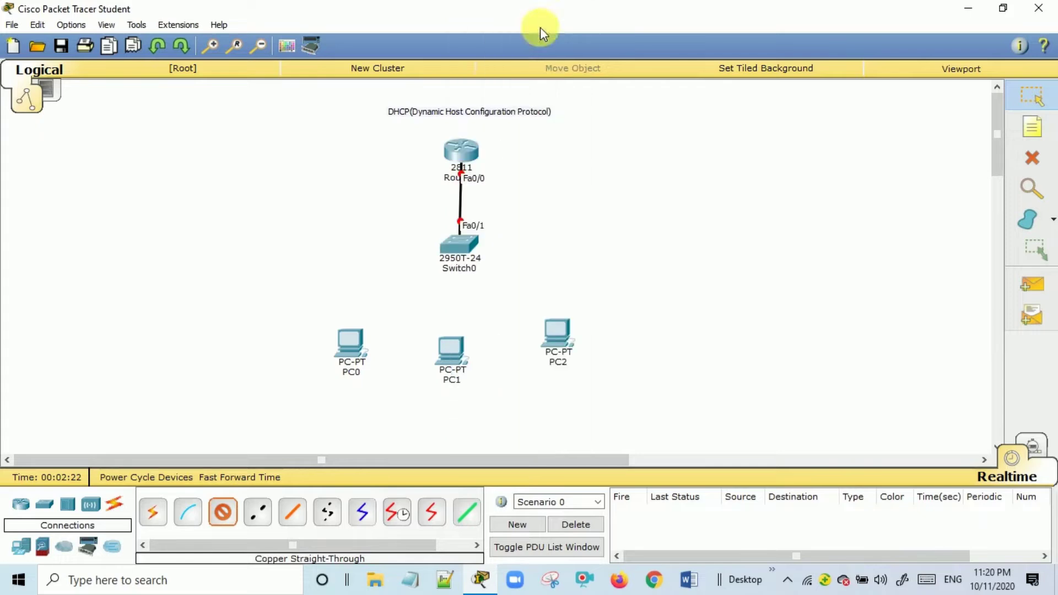
left_click(355, 339)
left_click(386, 367)
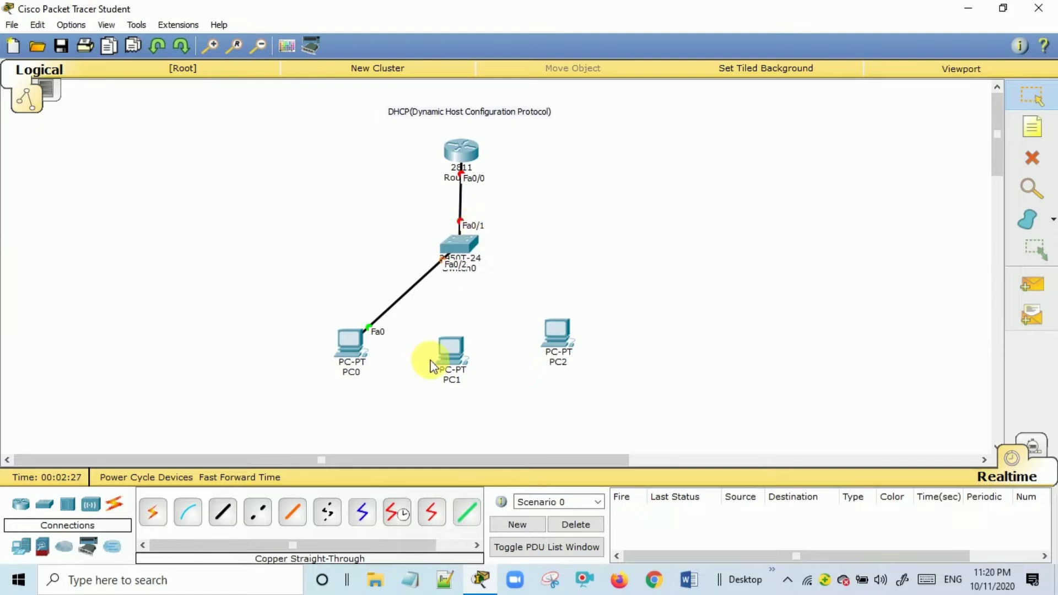
Connect the switch to PC1 and to PC2 using the automatically chosen connection type.
left_click(152, 514)
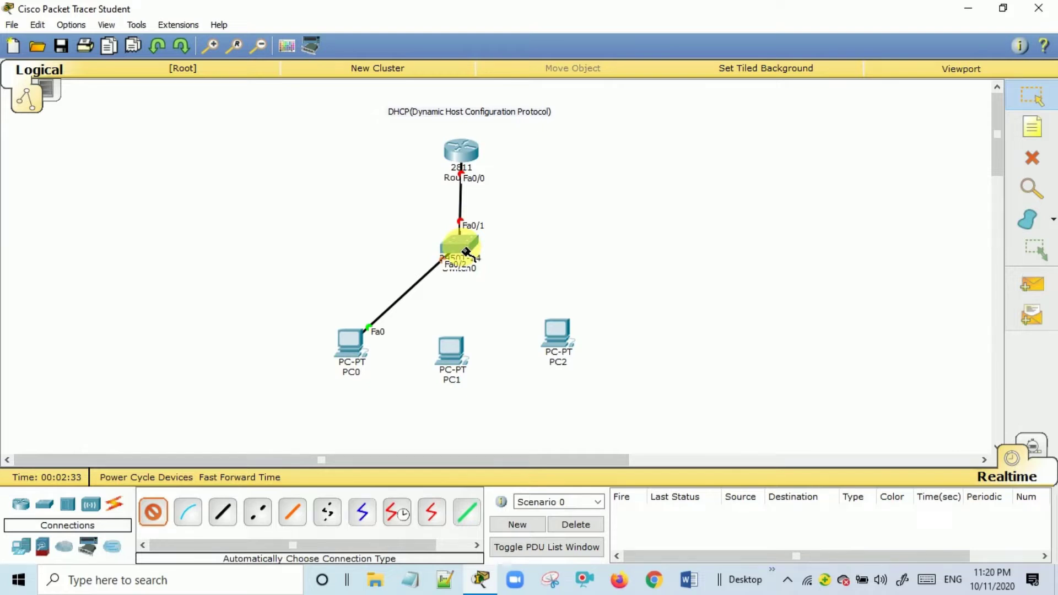
left_click(466, 252)
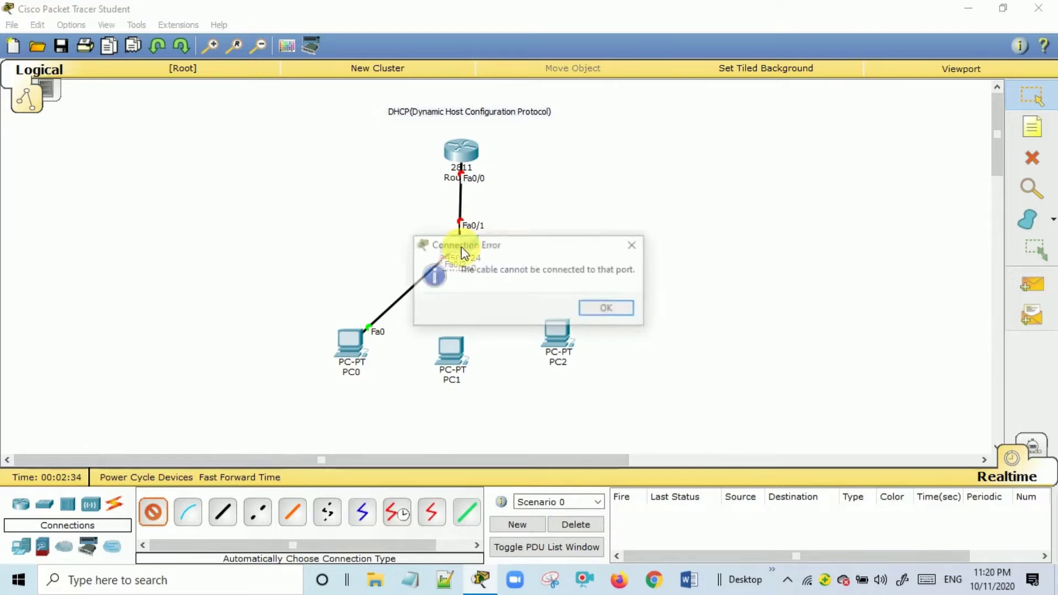
left_click(602, 307)
left_click(458, 361)
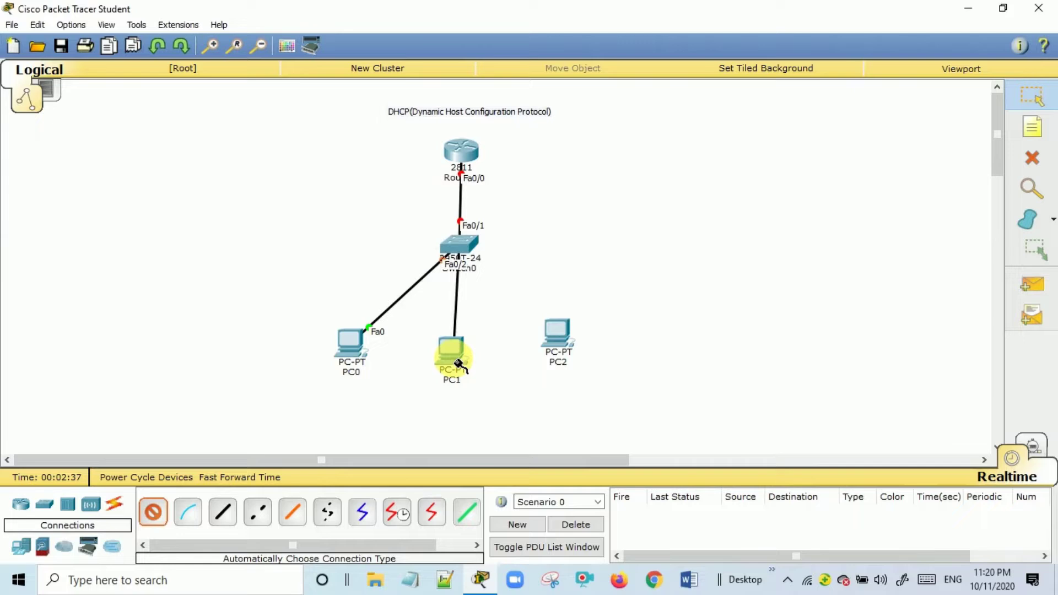
left_click(157, 515)
left_click(457, 244)
left_click(557, 337)
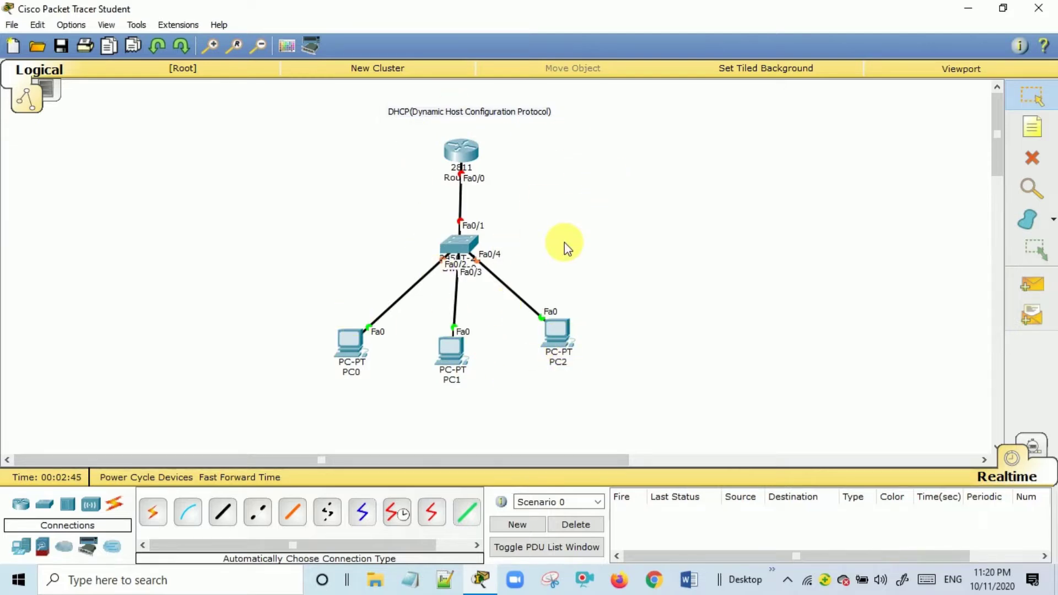
Add a note with the network address 192.168.10.0/24 beside the router.
left_click(1046, 134)
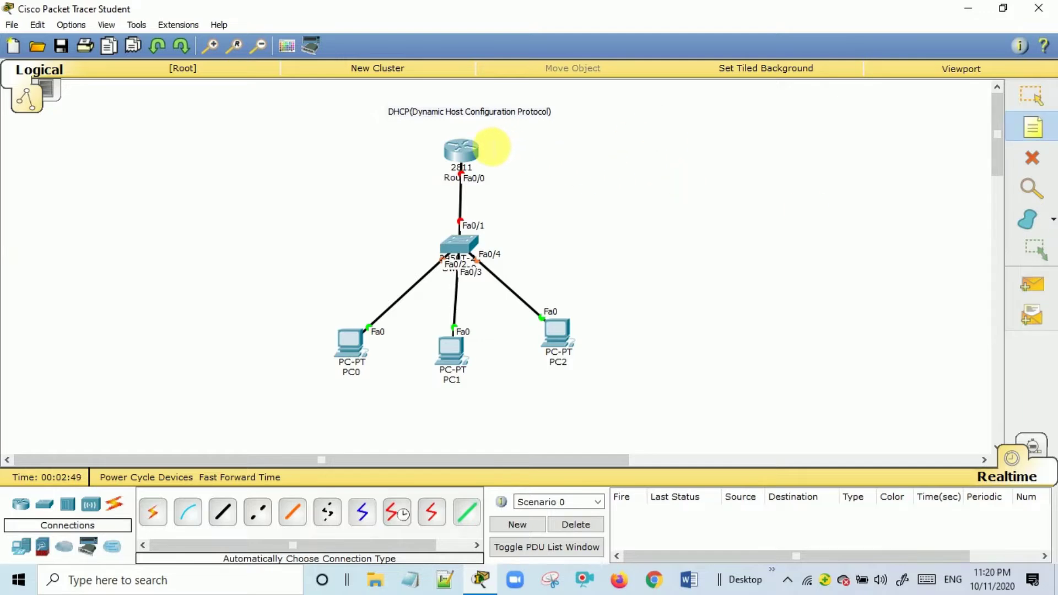
left_click(496, 146)
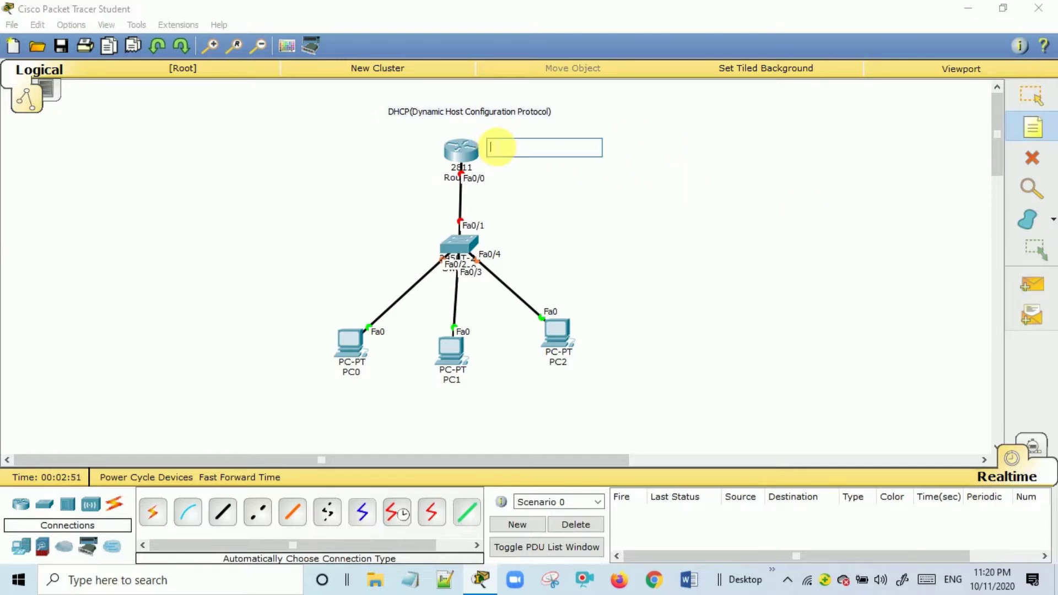
type("19")
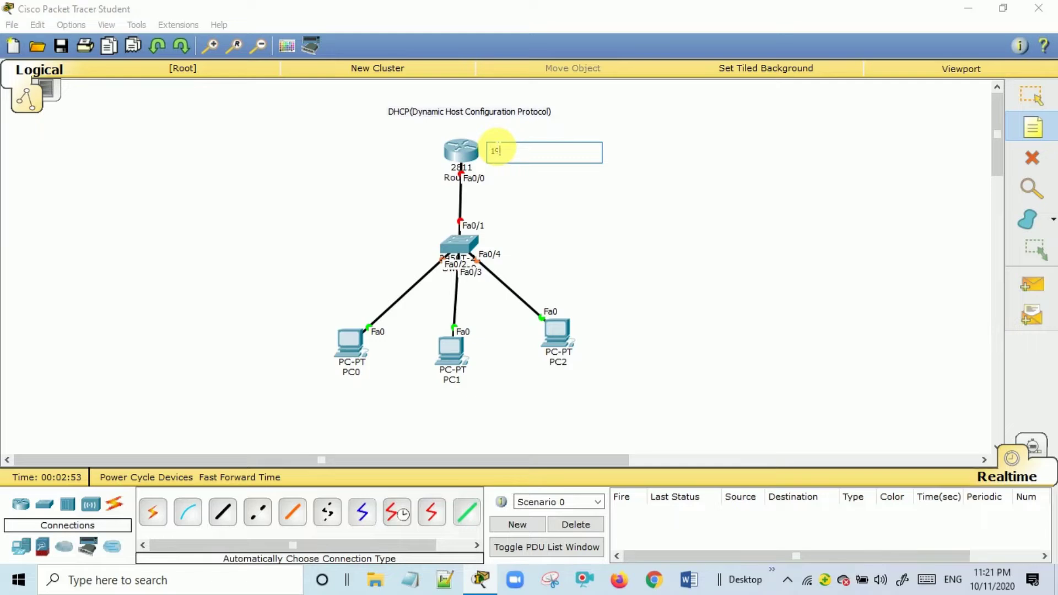
type("2.168.10.0")
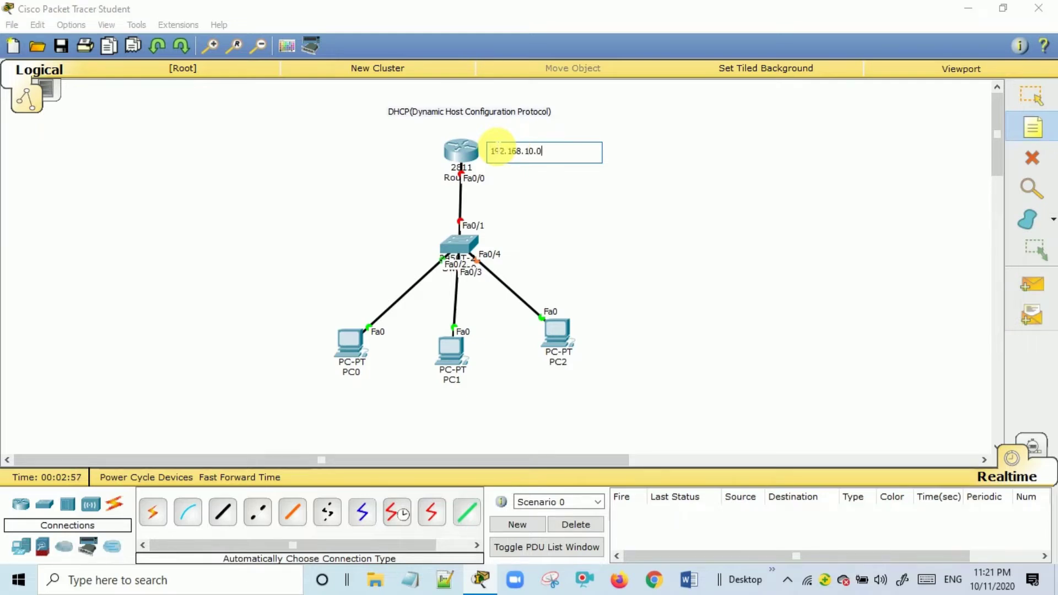
type("/24")
Add a note with the address 192.168.10.1 beside the link between the router and the switch.
left_click(477, 194)
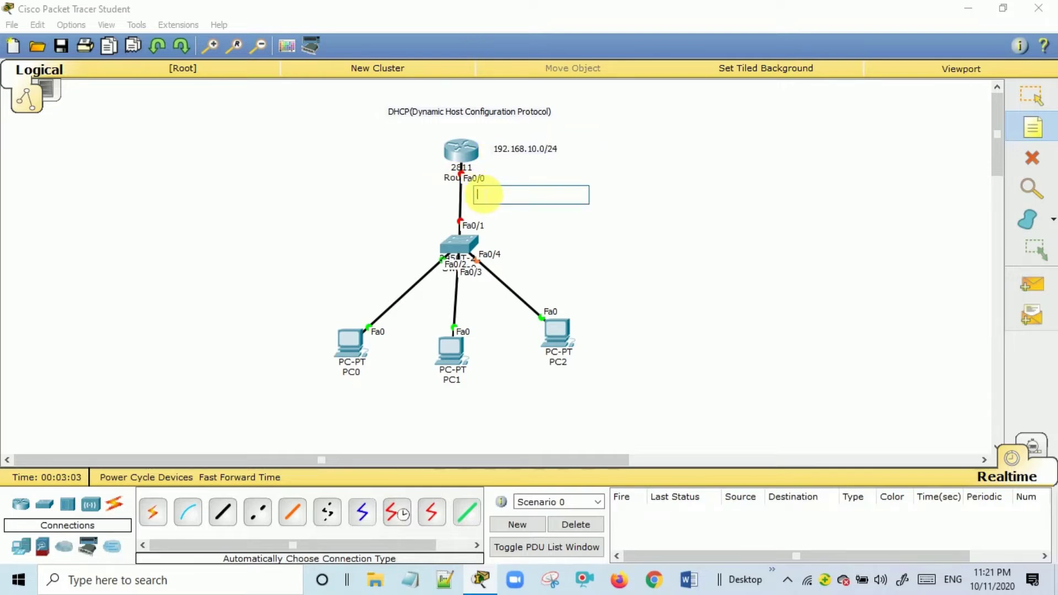
type("192.16")
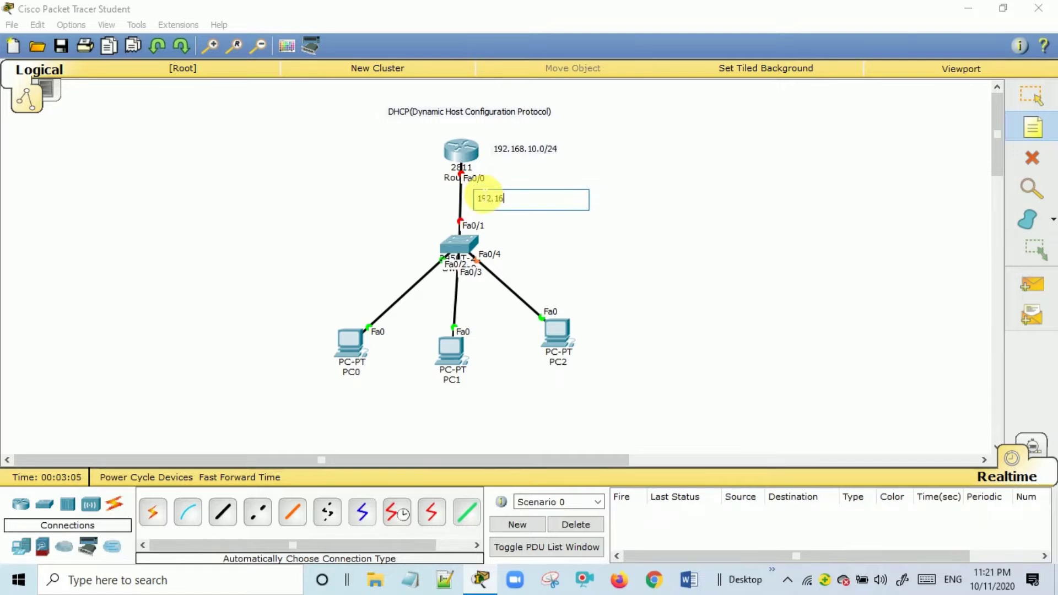
type("8.10.1")
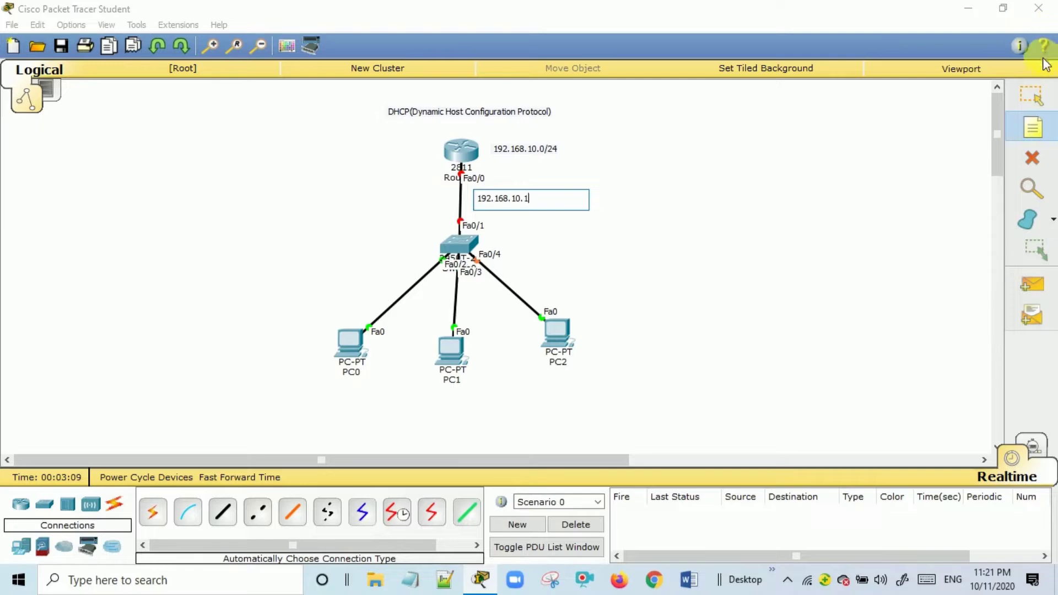
left_click(1035, 97)
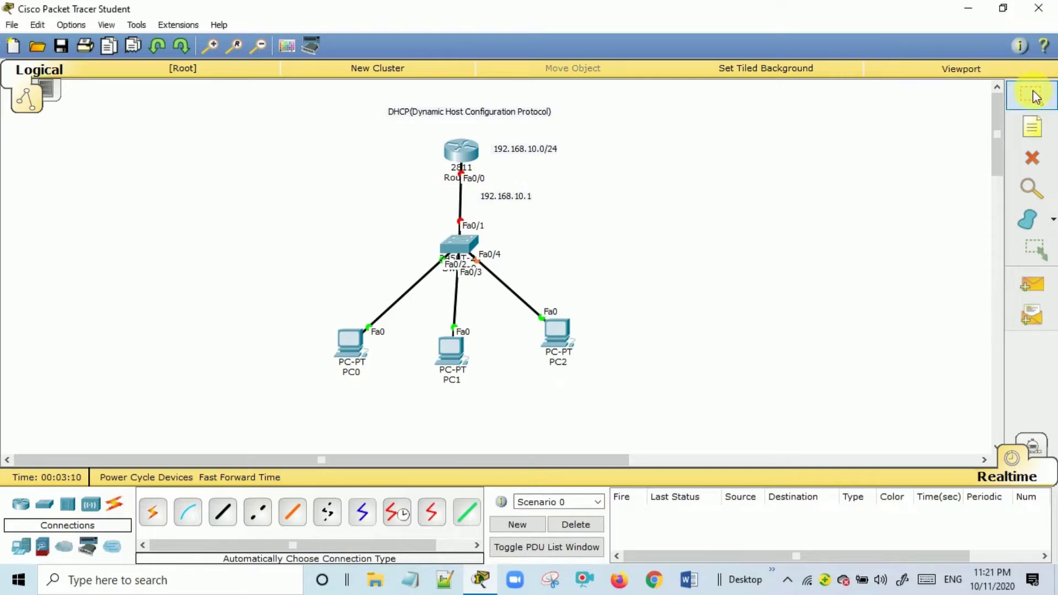
Open Router0's command line interface and answer no to the initial configuration dialog.
left_click(466, 159)
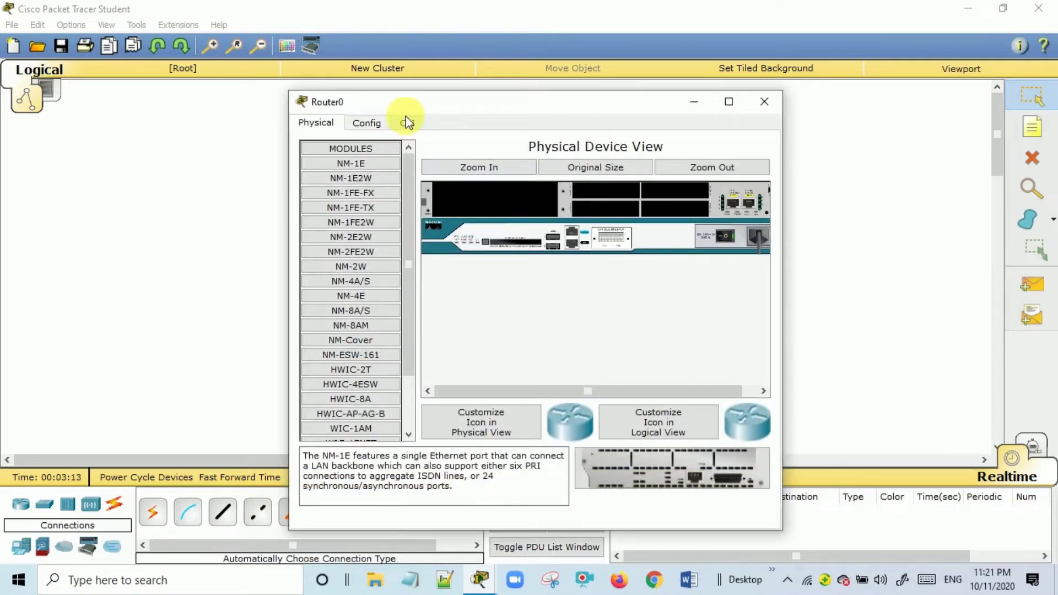
left_click(407, 122)
type("n")
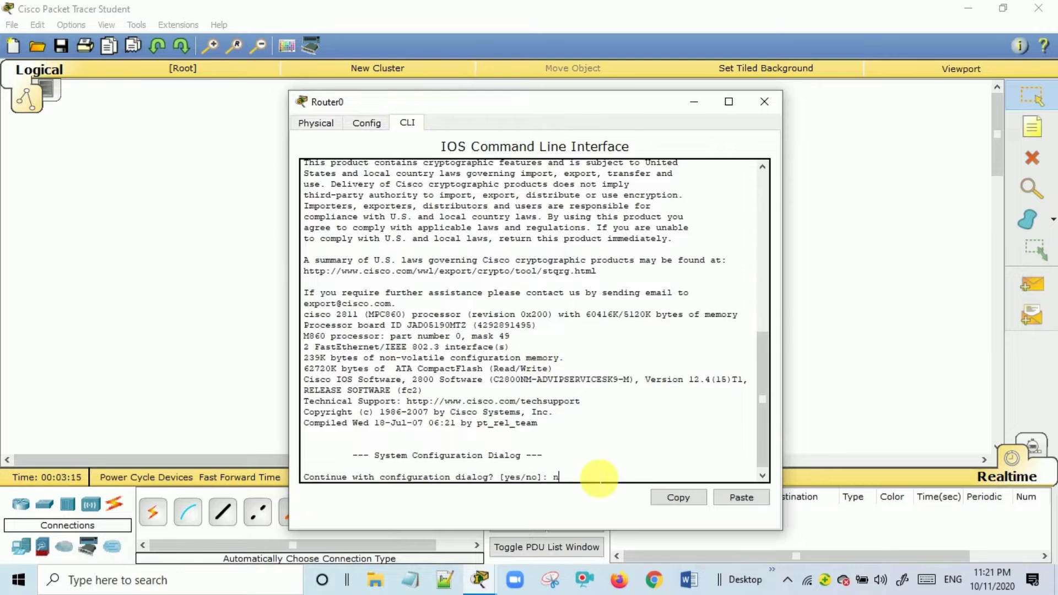
type("o")
key("Return")
key("Return")
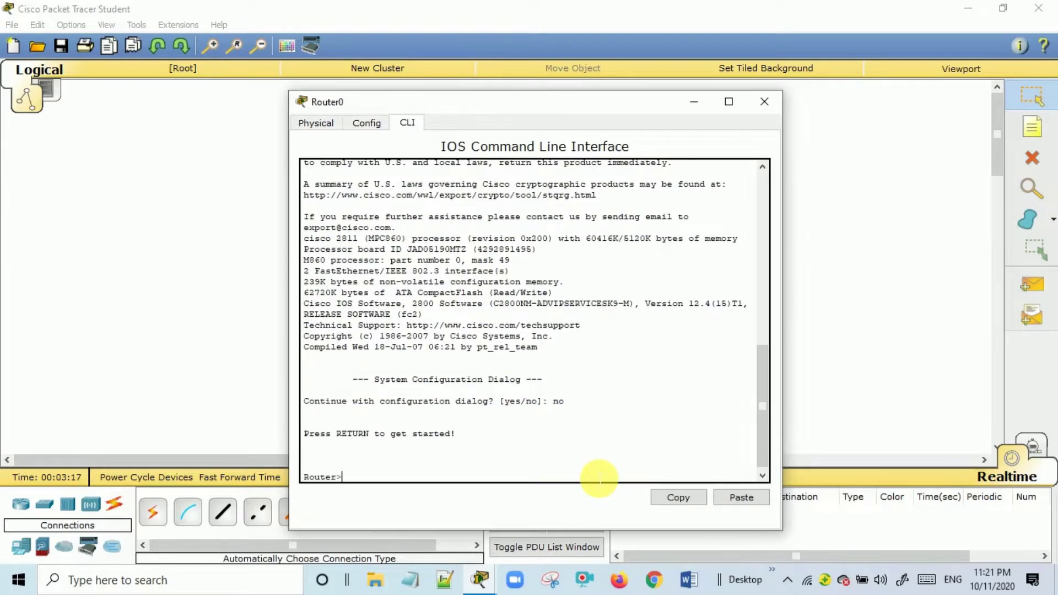
Enter privileged mode on the router and switch to global configuration mode with conf terminal.
type("en")
key("Return")
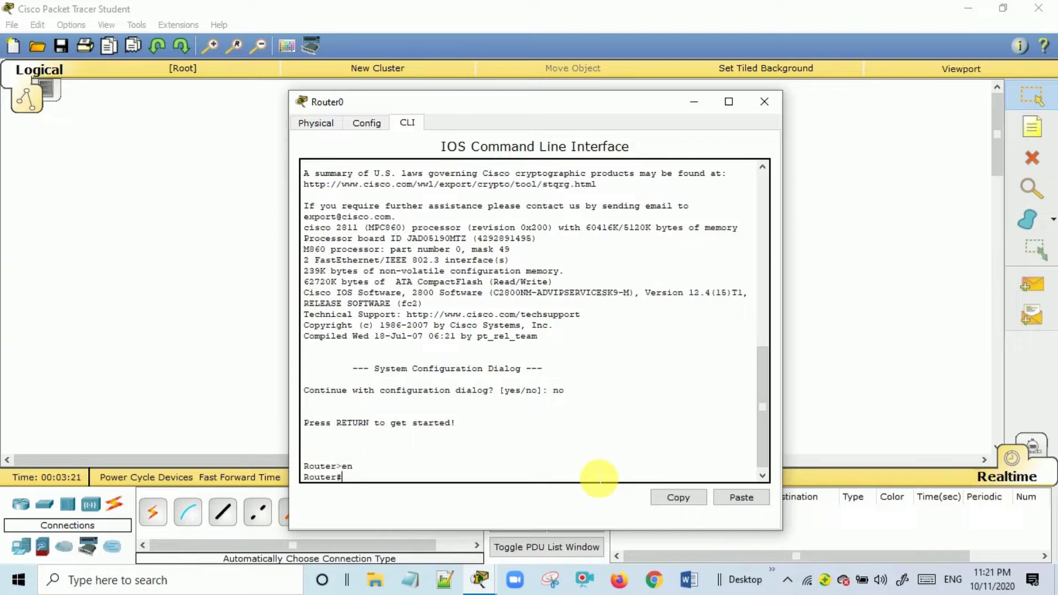
type("conf t")
key("Tab")
key("Return")
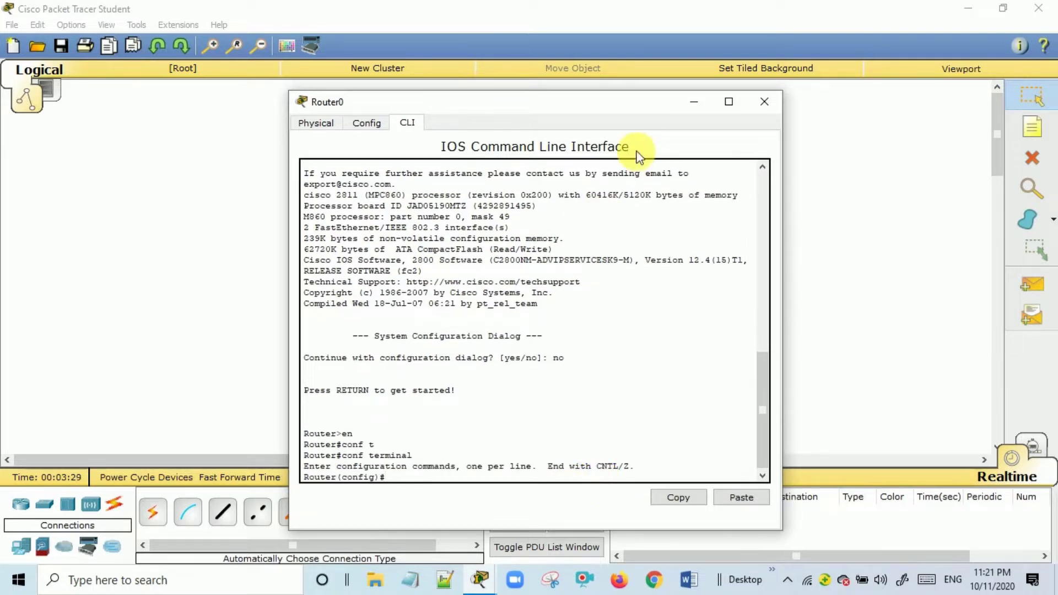
Move the router window off the topology and assign IP address 192.168.10.1 with mask 255.255.255.0 to interface FastEthernet 0/0.
left_click_drag(623, 104, 851, 48)
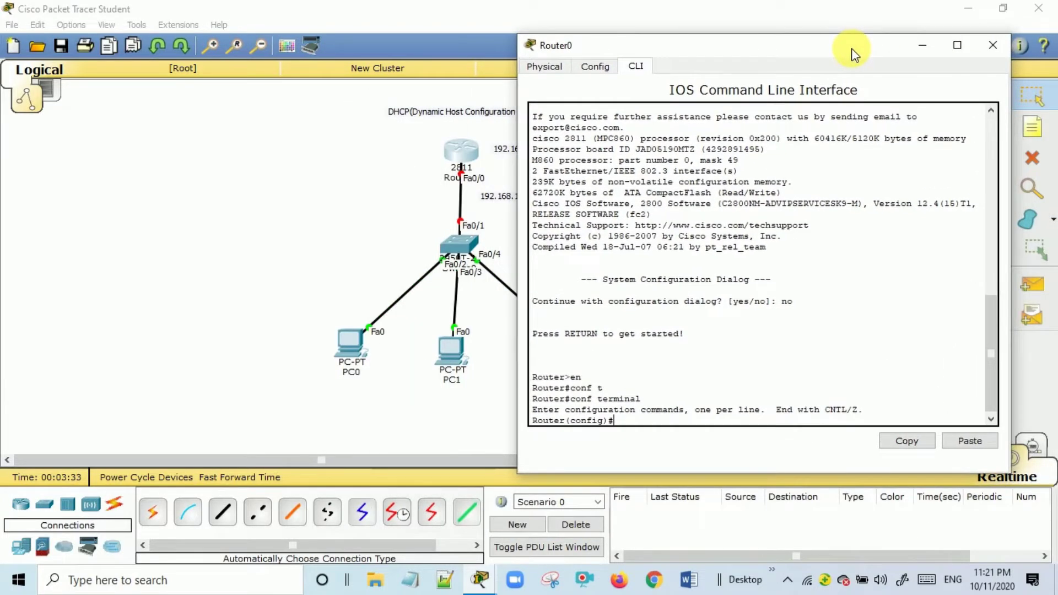
type("int fa")
key("Tab")
type("0/")
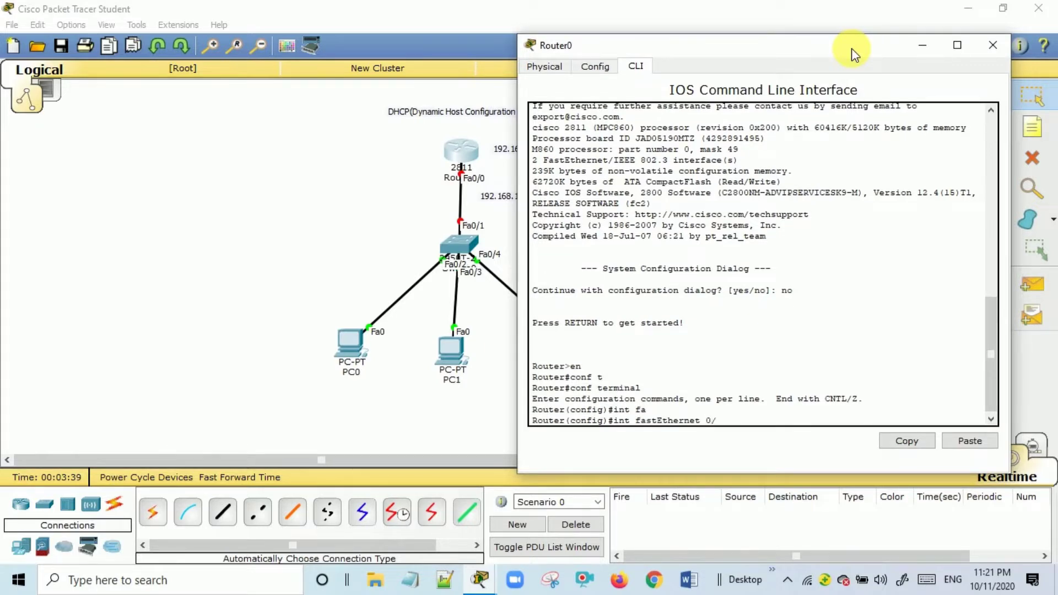
type("0")
key("Return")
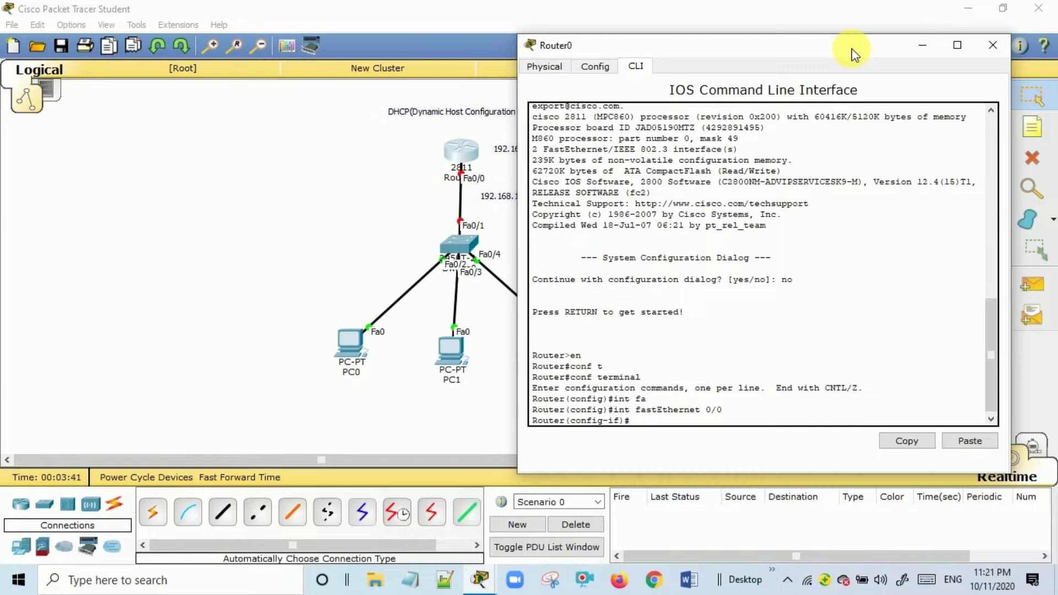
type("ip add")
key("Tab")
type("1")
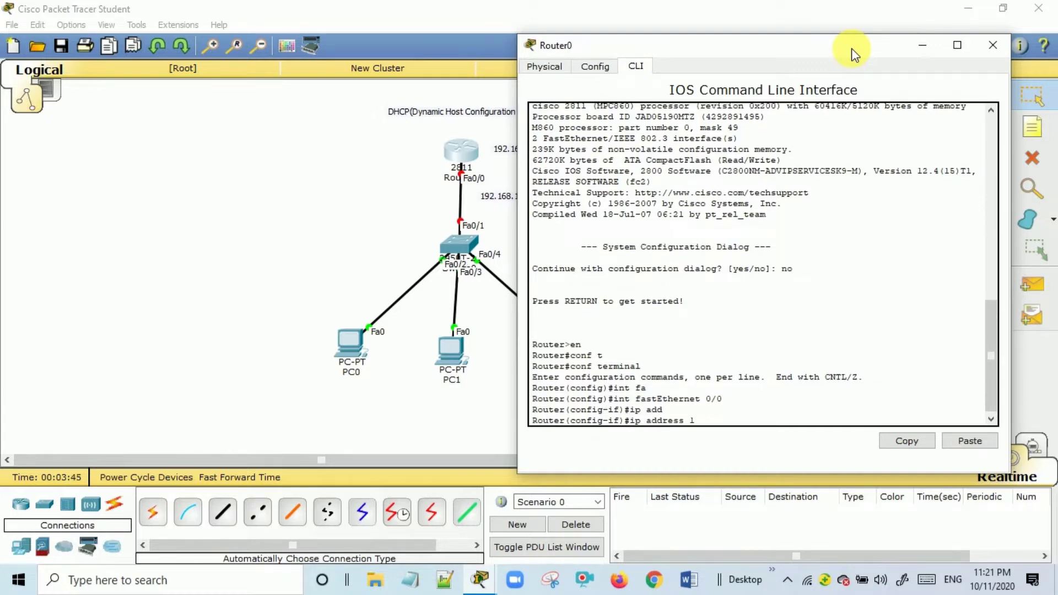
type("92.168.10.1")
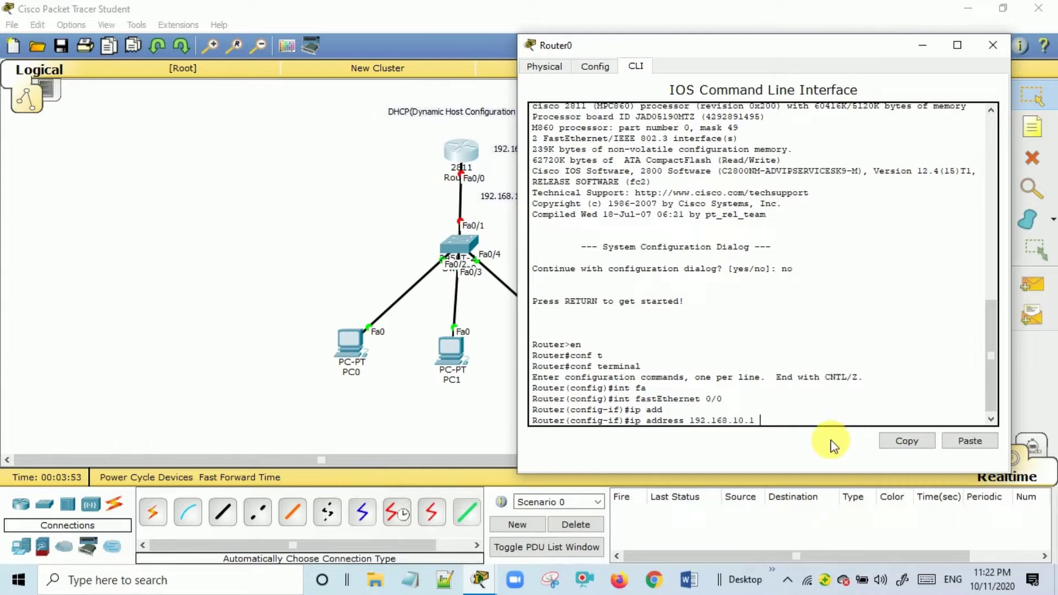
type("255.255.255.")
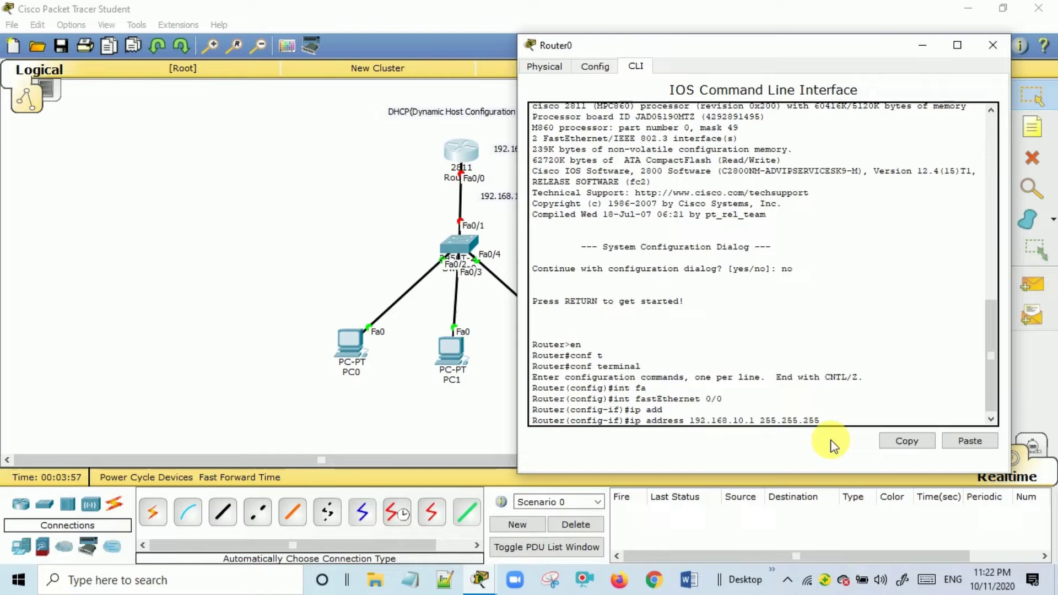
type("0")
key("Return")
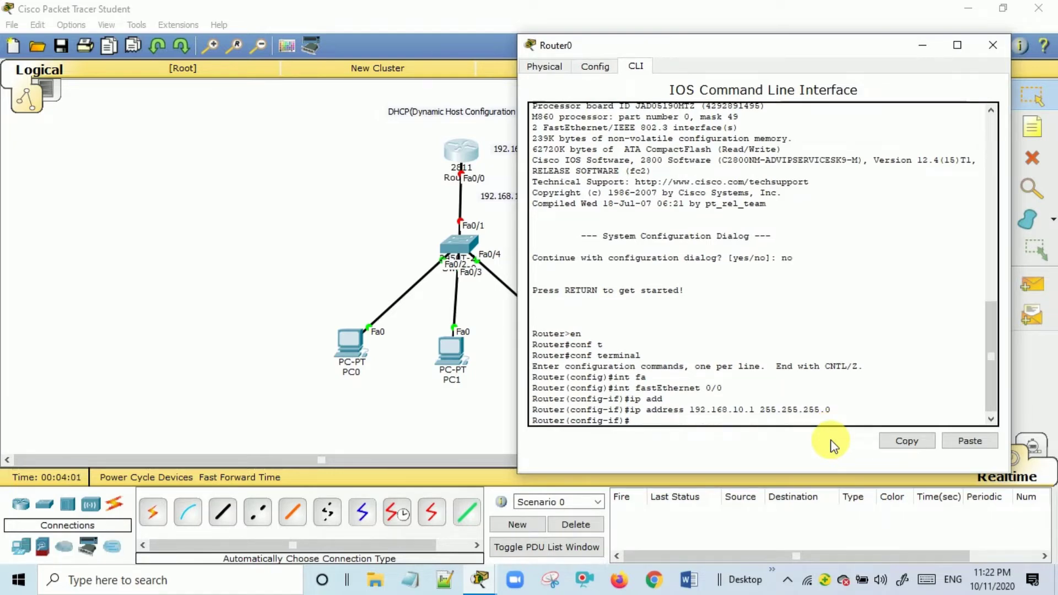
Enable the FastEthernet 0/0 interface with no shutdown and return to global configuration mode.
type("no sh")
key("Tab")
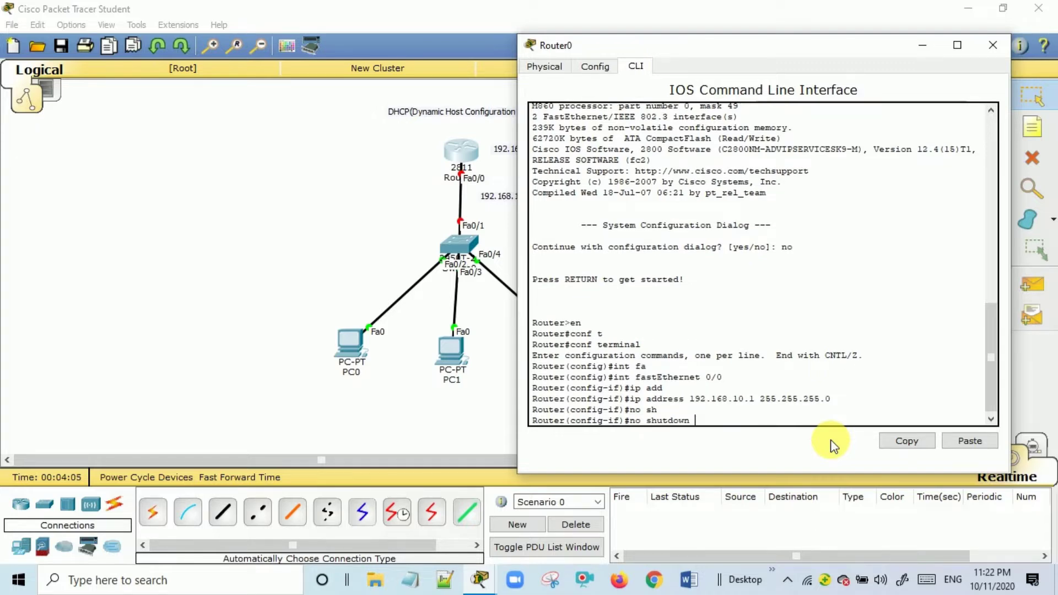
key("Return")
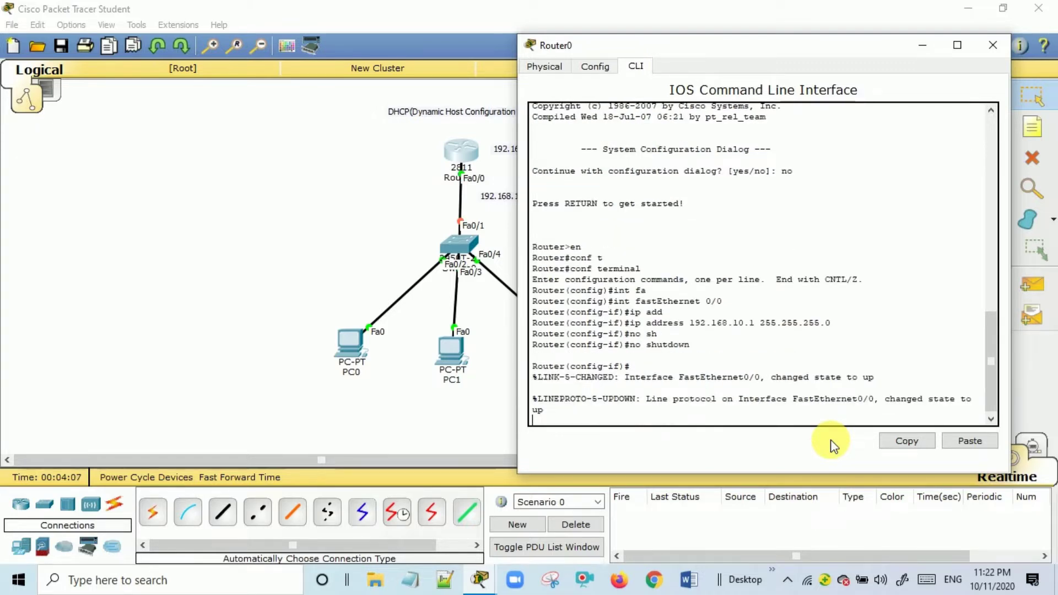
left_click(491, 198)
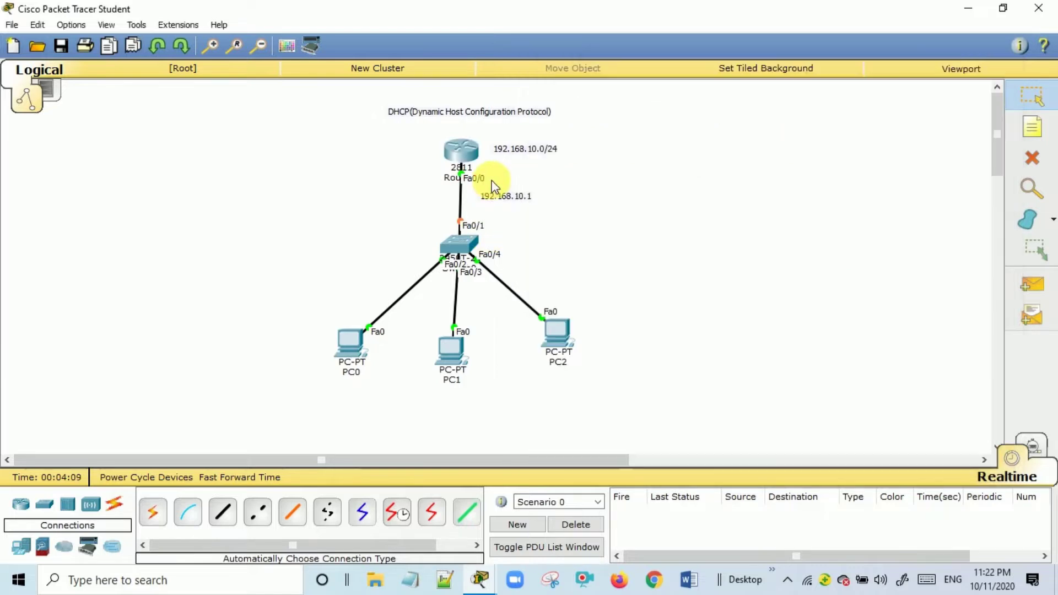
left_click(468, 161)
key("Return")
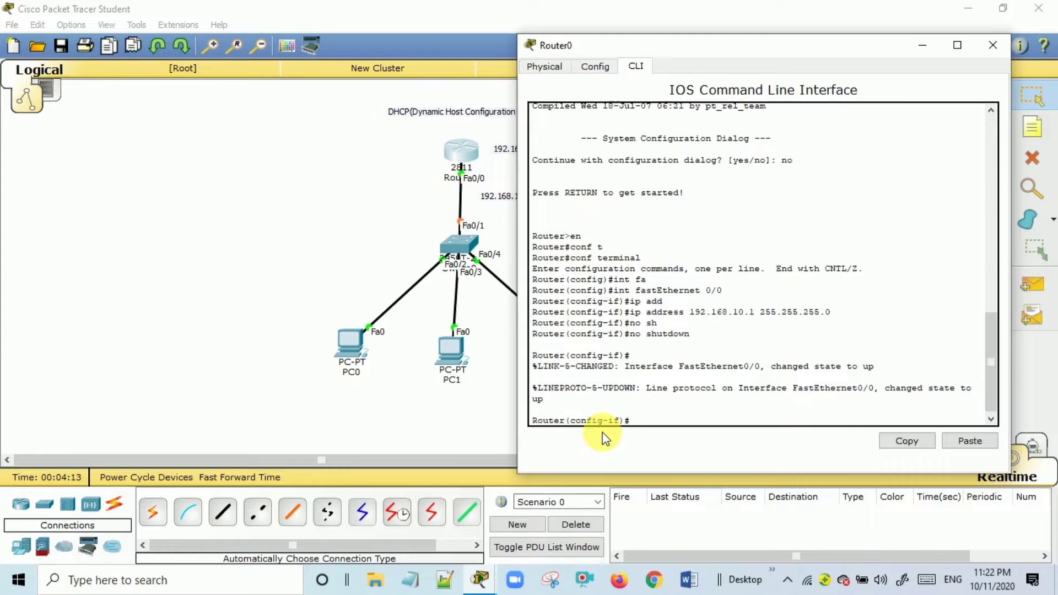
type("exit")
key("Return")
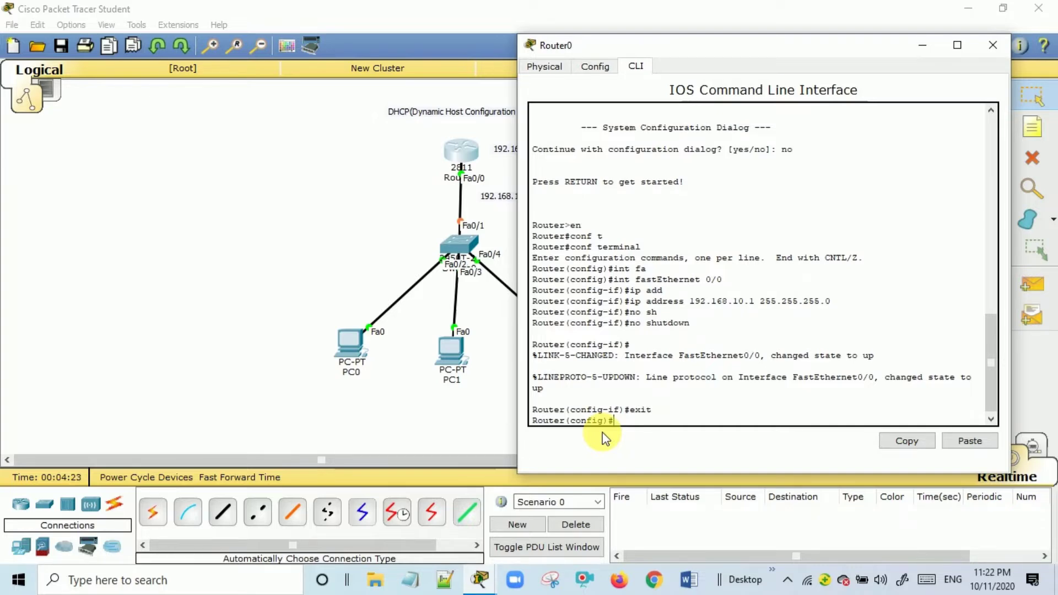
Create a DHCP pool on the router with the ip dhcp pool command, using a person's first name in capitals as its name.
type("ip dh")
key("Tab")
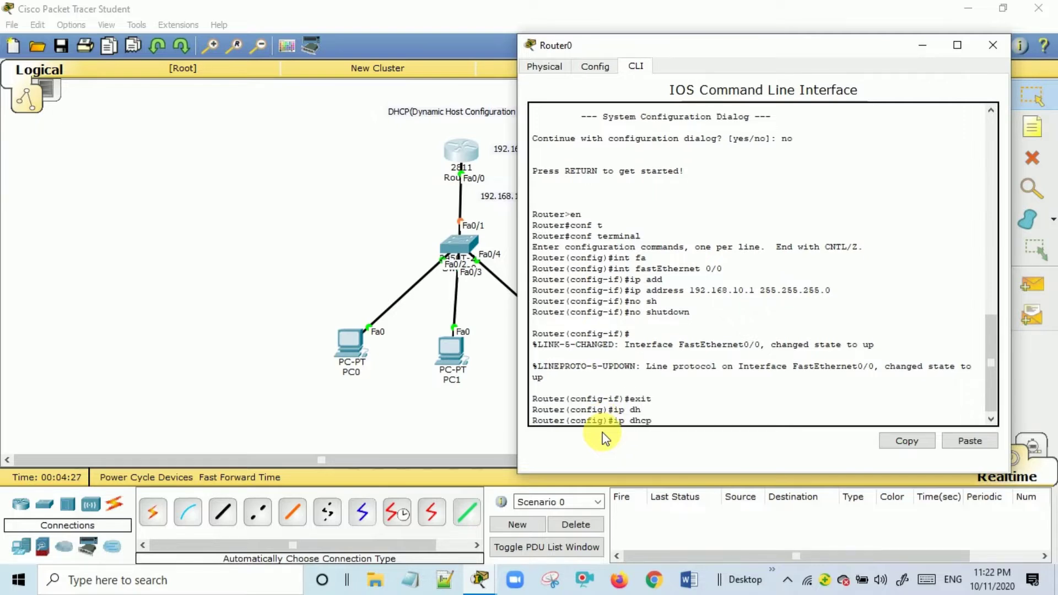
type("pool MA")
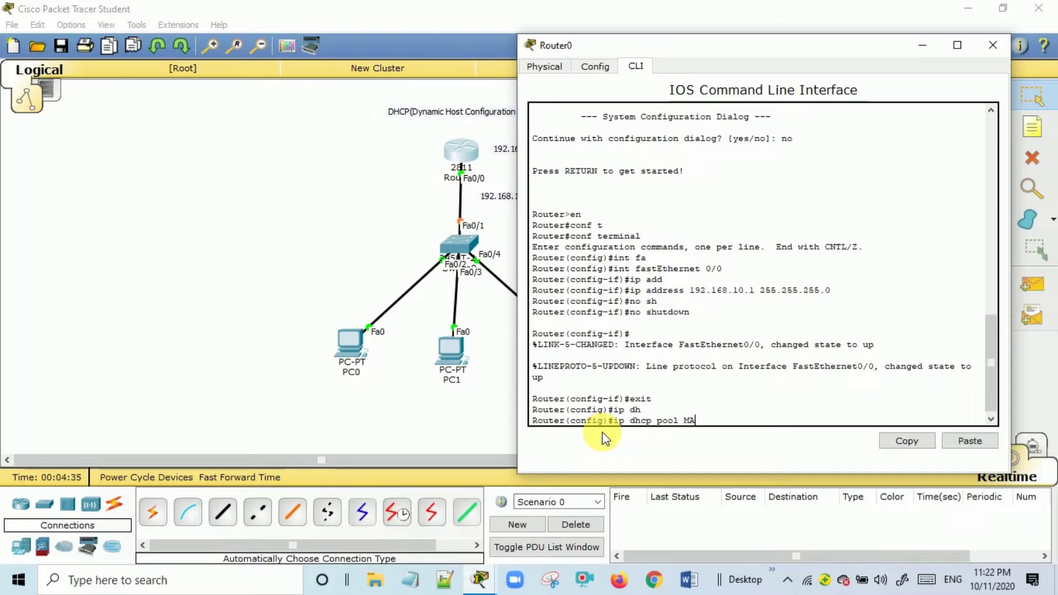
type("HAMU")
type("DA")
key("Return")
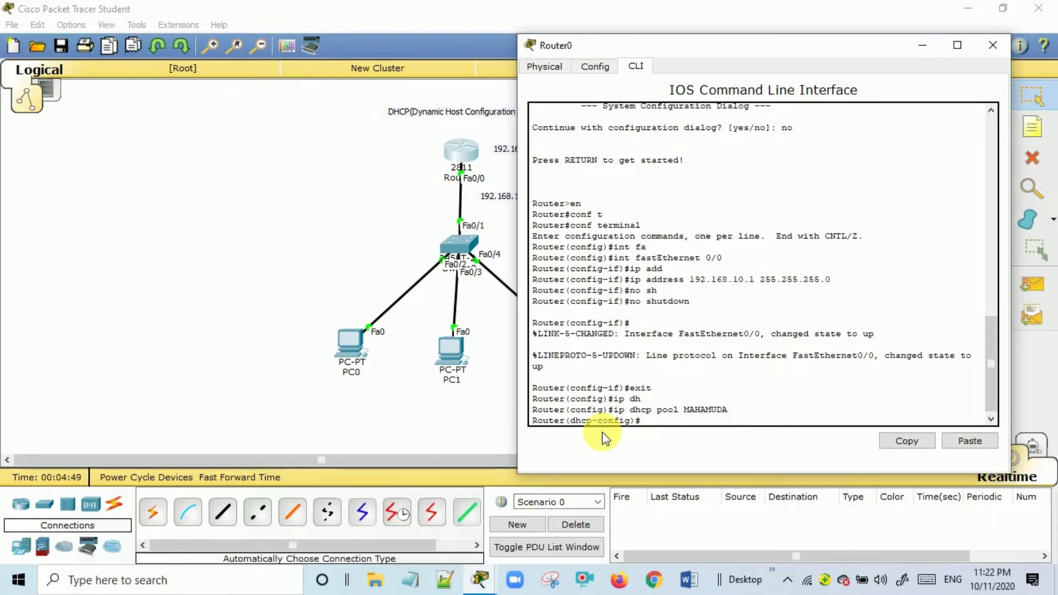
Set the DHCP pool's network to 192.168.10.0 with mask 255.255.255.0.
type("NE")
key("Tab")
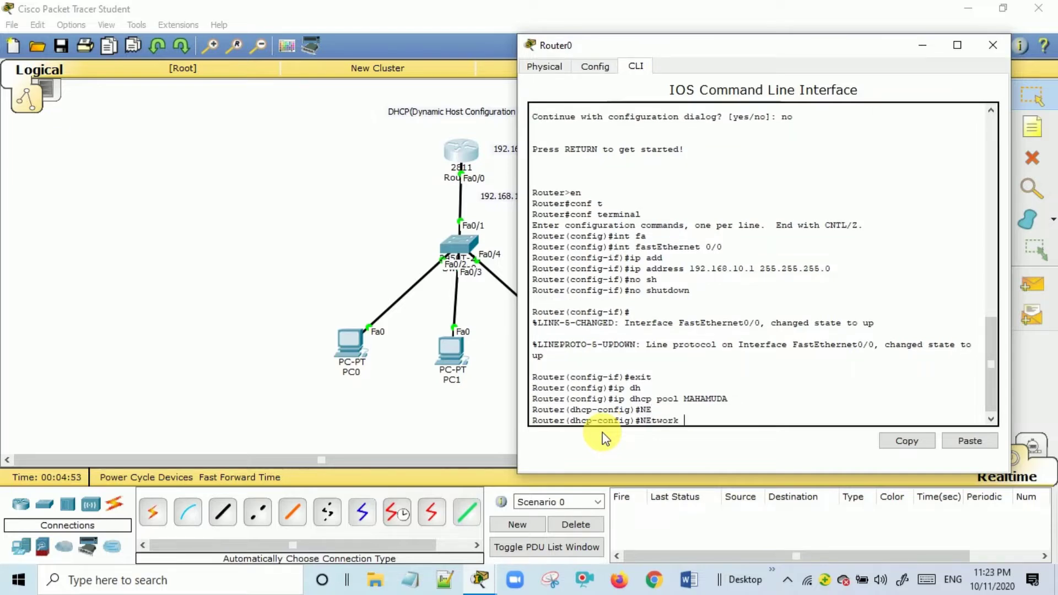
type("192.168.10.0")
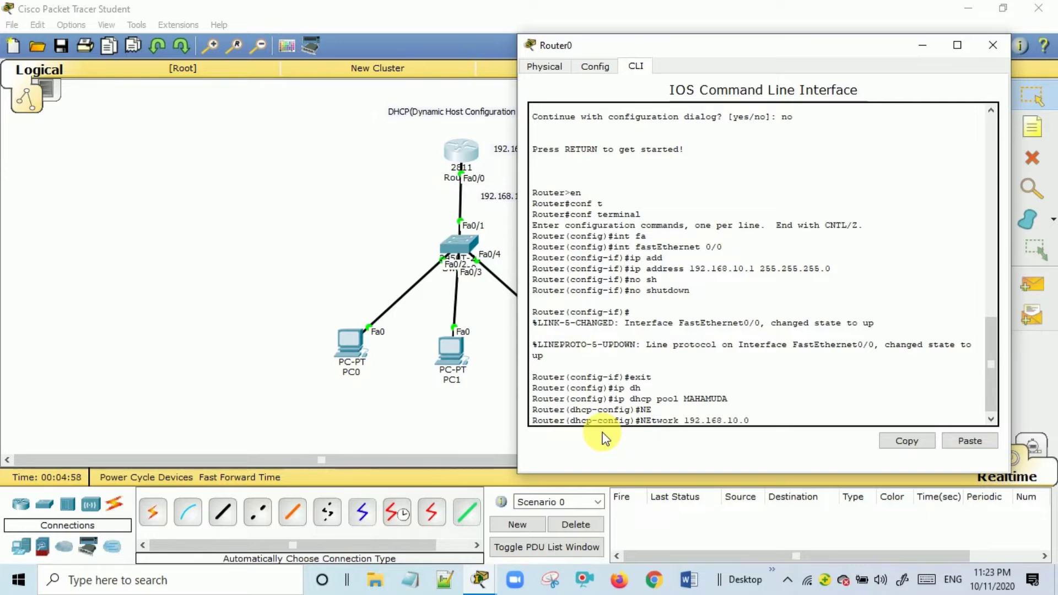
type(" 255.255.255.0")
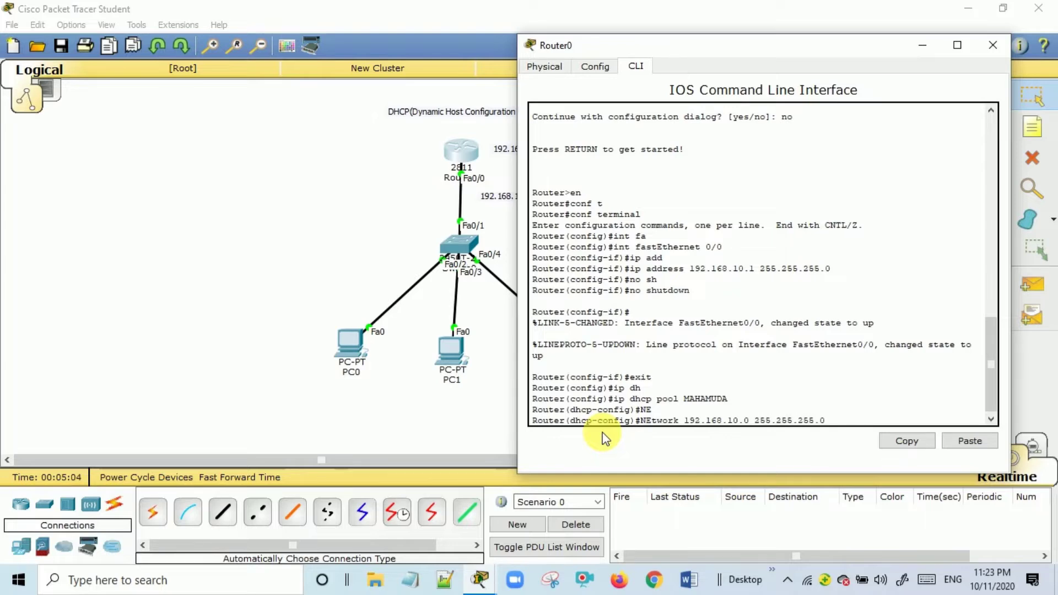
key("Return")
Set the DHCP pool's default router to 192.168.10.1.
type("de")
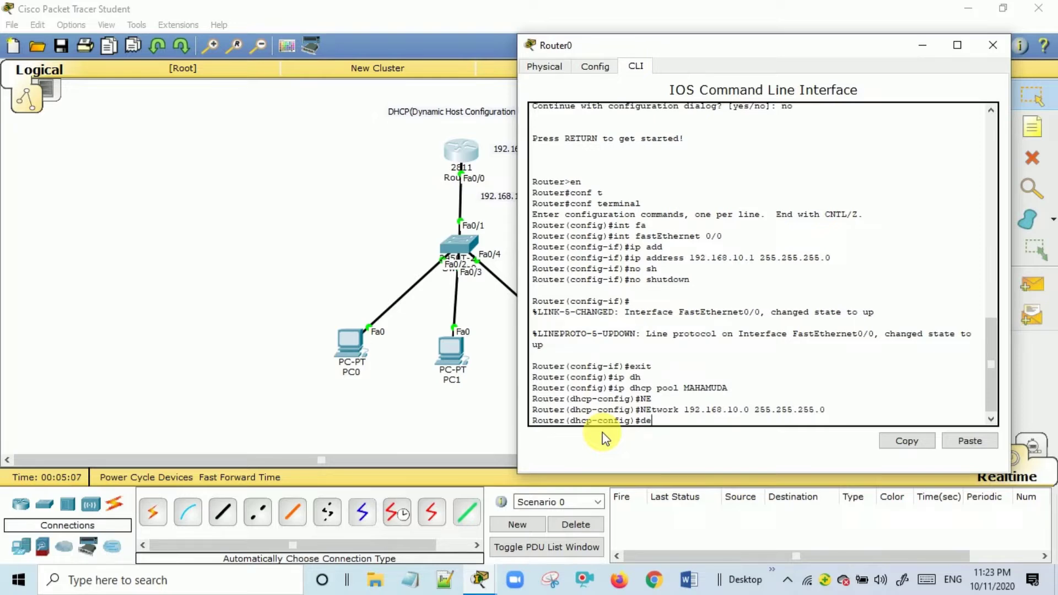
key("Tab")
type("19")
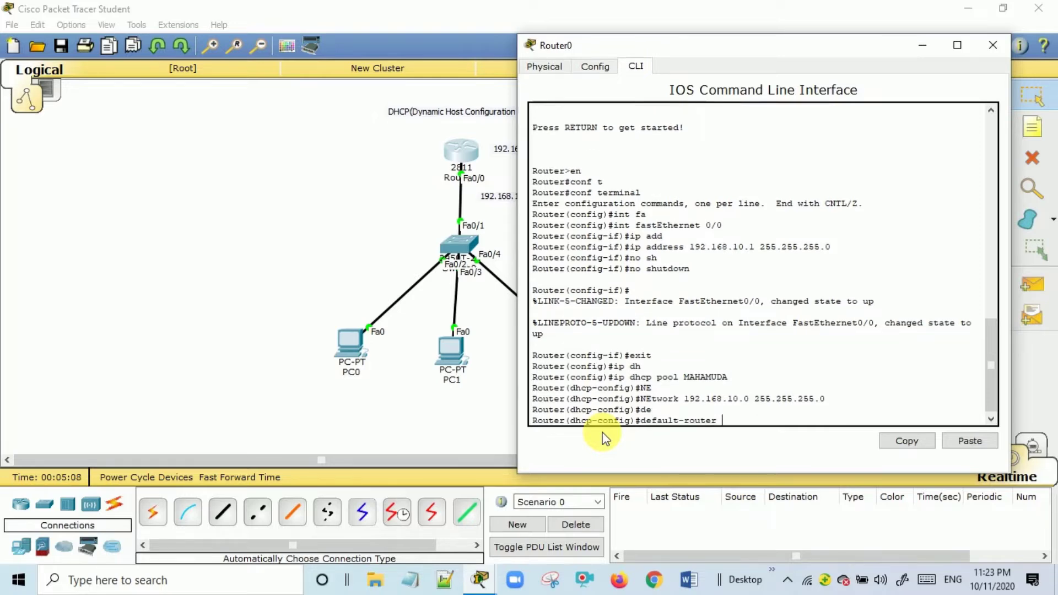
type("2.16")
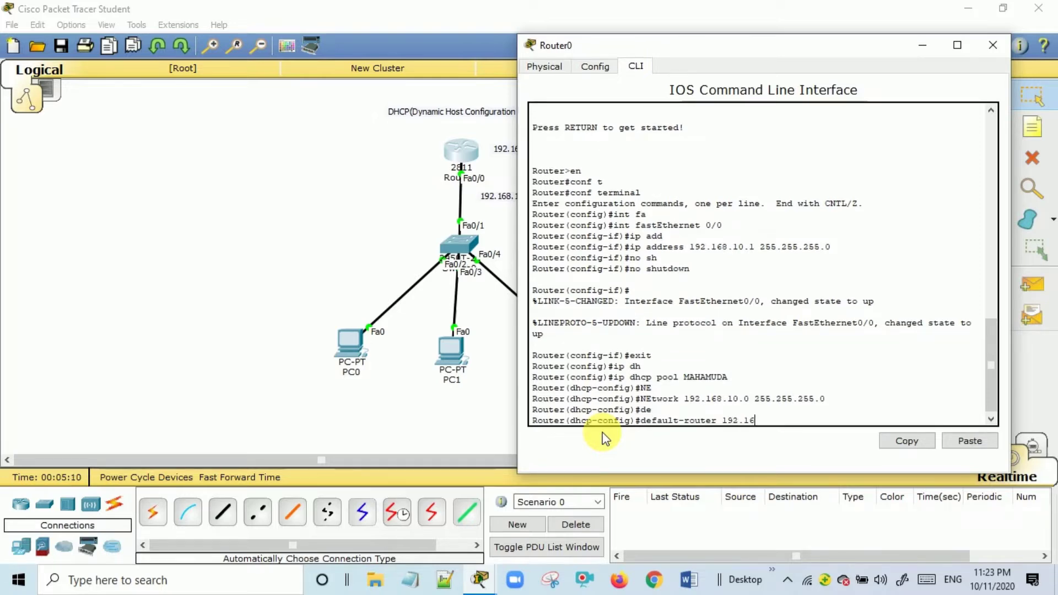
type("8.10.1")
key("Return")
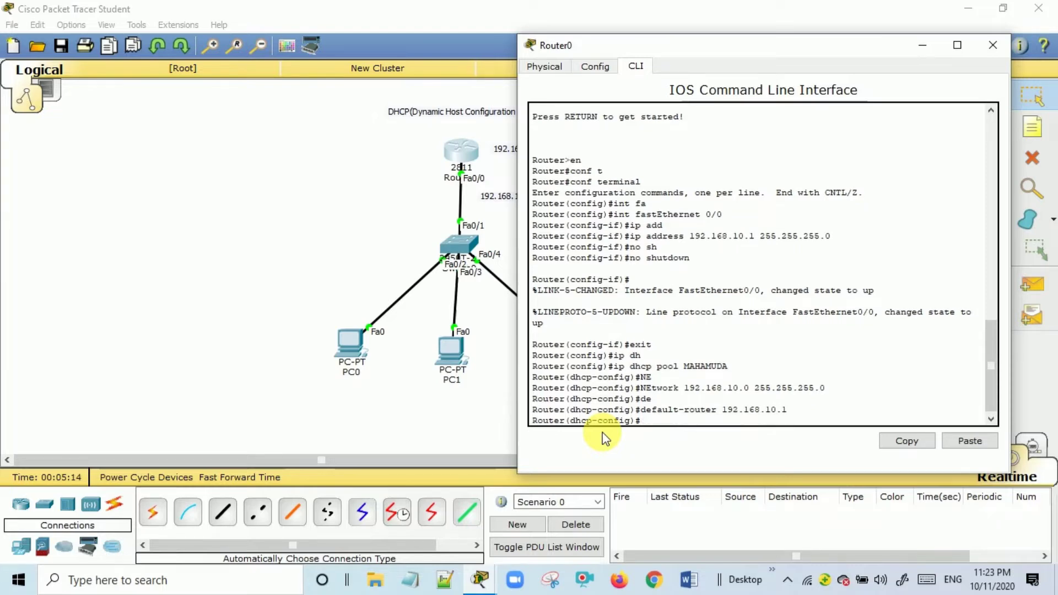
Set the DHCP pool's DNS server to 8.8.8.8 and return to global configuration mode.
type("dn")
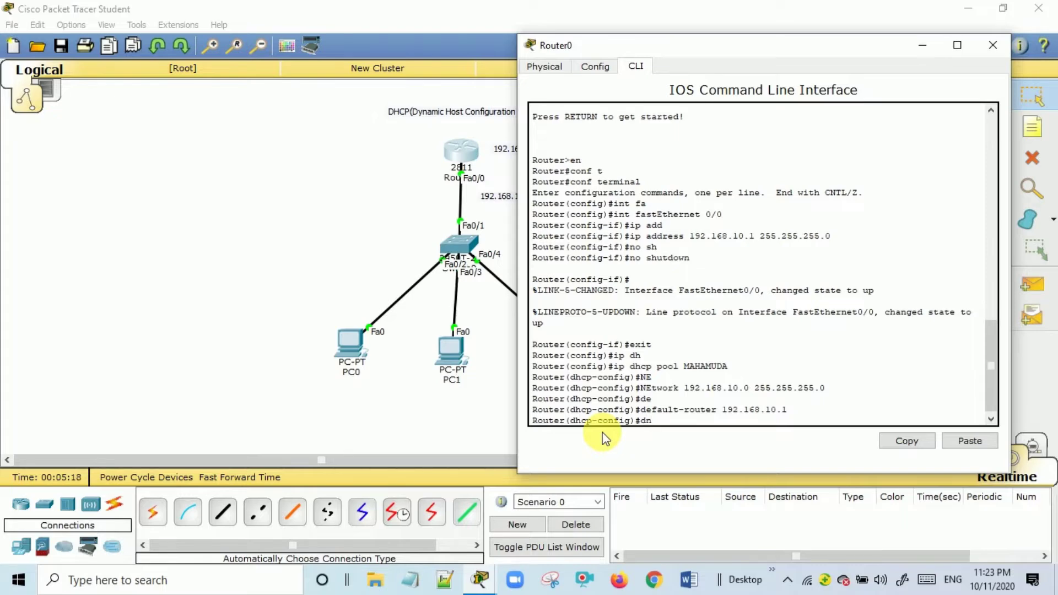
key("Tab")
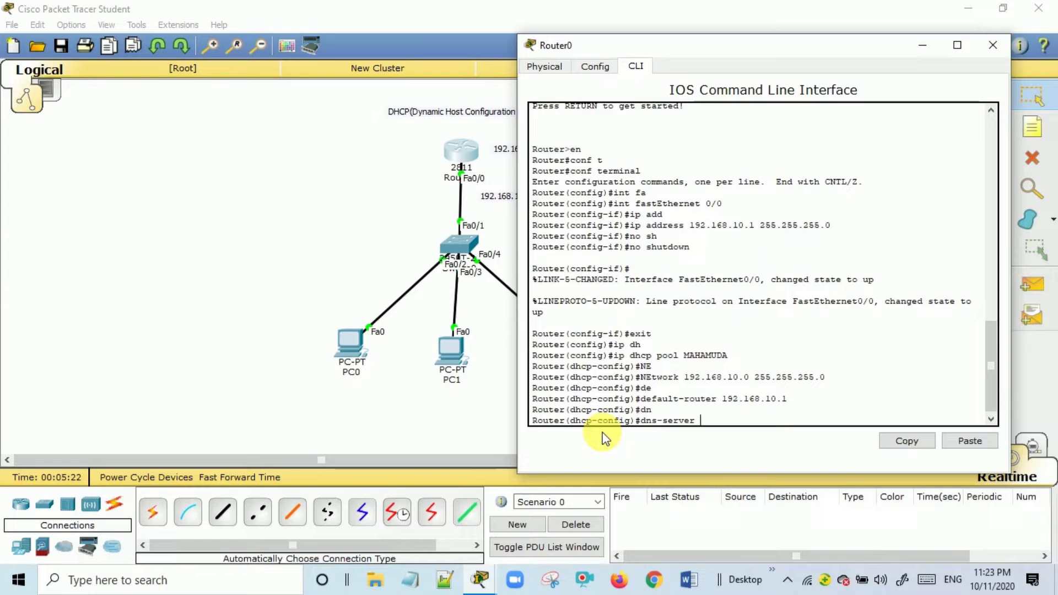
type("8.8.8.8")
key("Return")
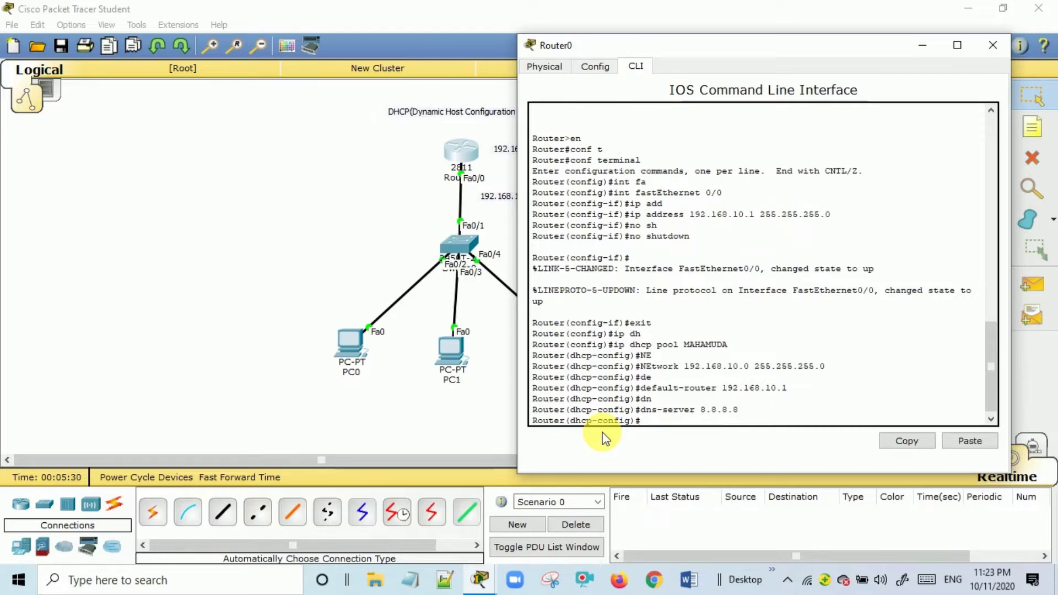
type("exit")
key("Return")
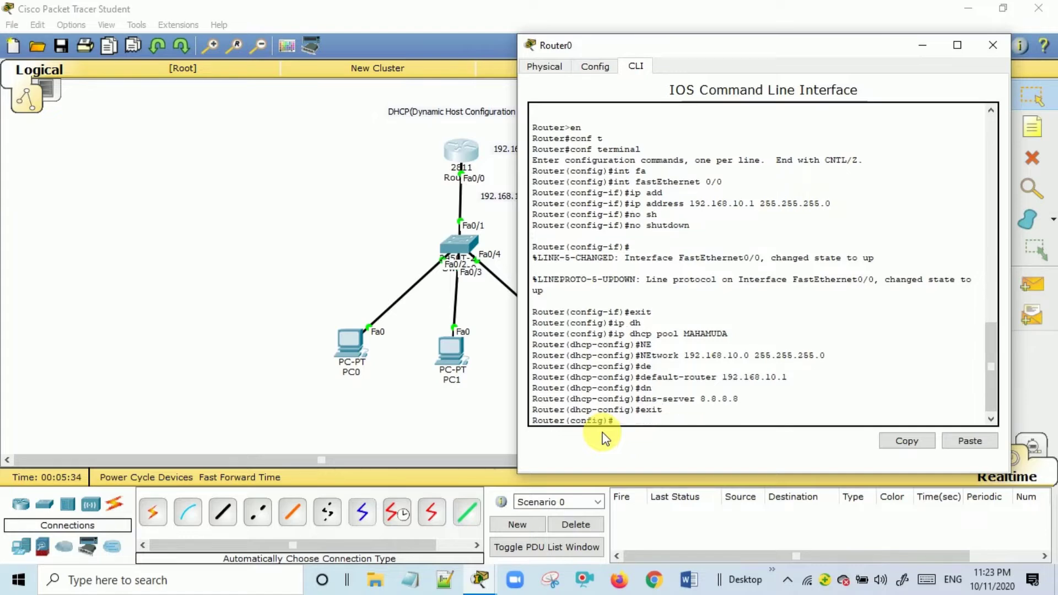
Exclude addresses 192.168.10.1 through 192.168.10.10 from the router's DHCP assignment, leave configuration mode and close the router's window.
type("ip dhc")
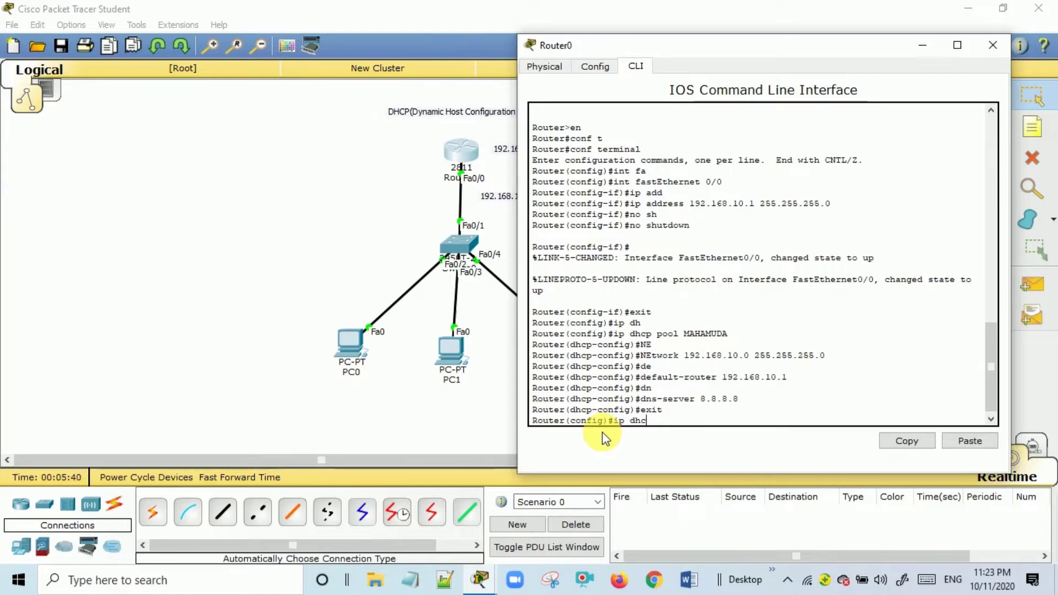
key("Tab")
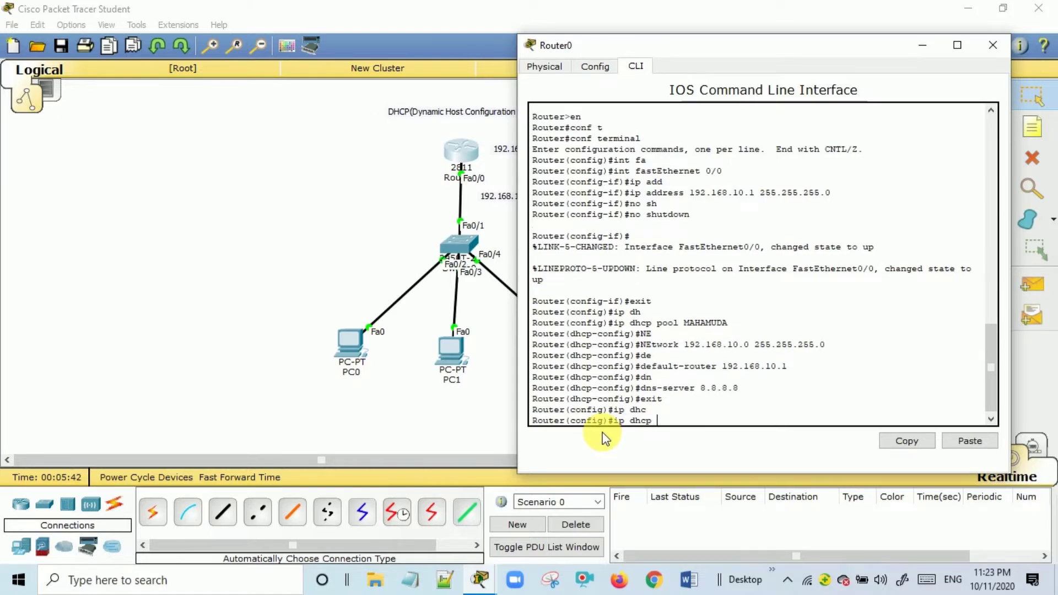
type("ex")
key("Tab")
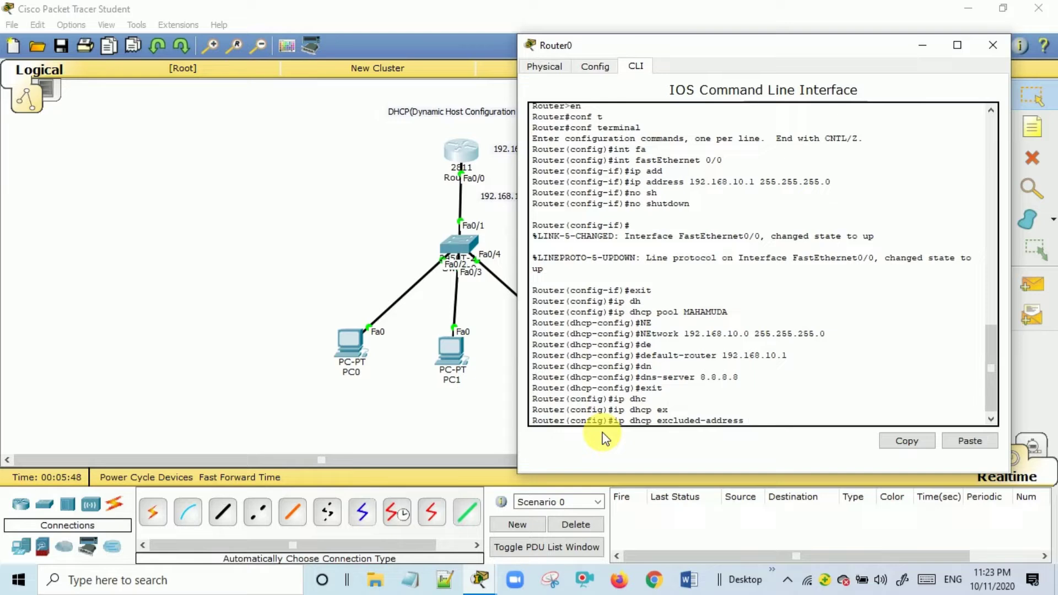
type("192.168.10.")
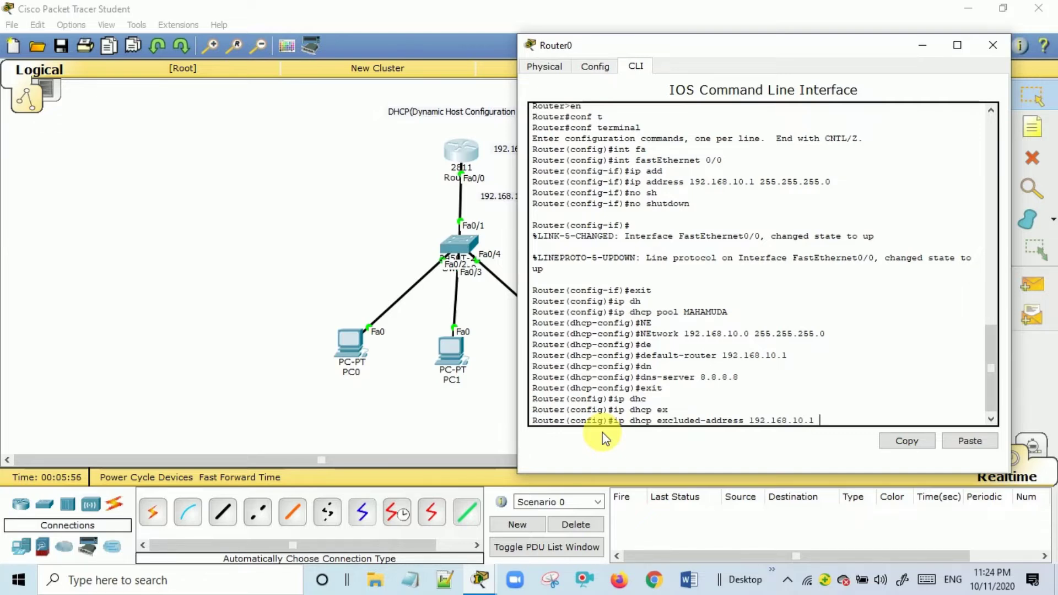
type("1 192.168.10.10")
key("Return")
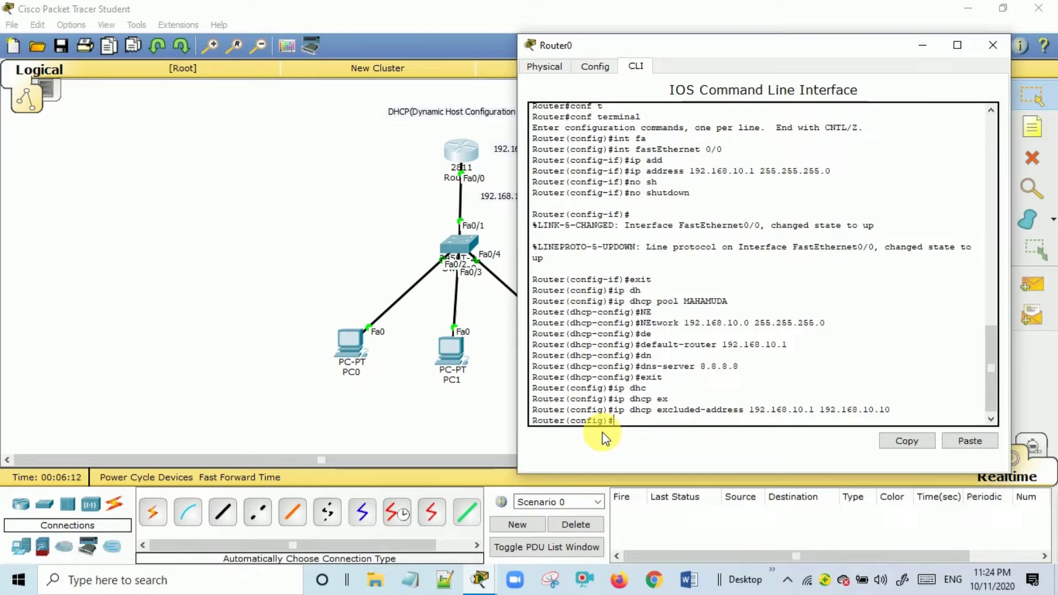
key("ctrl+z")
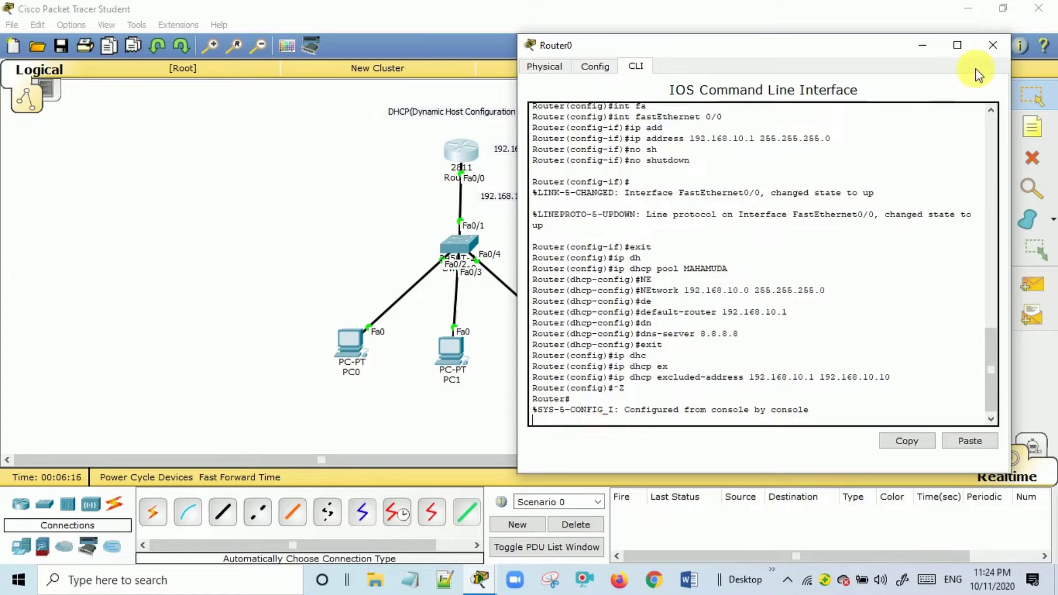
left_click(995, 45)
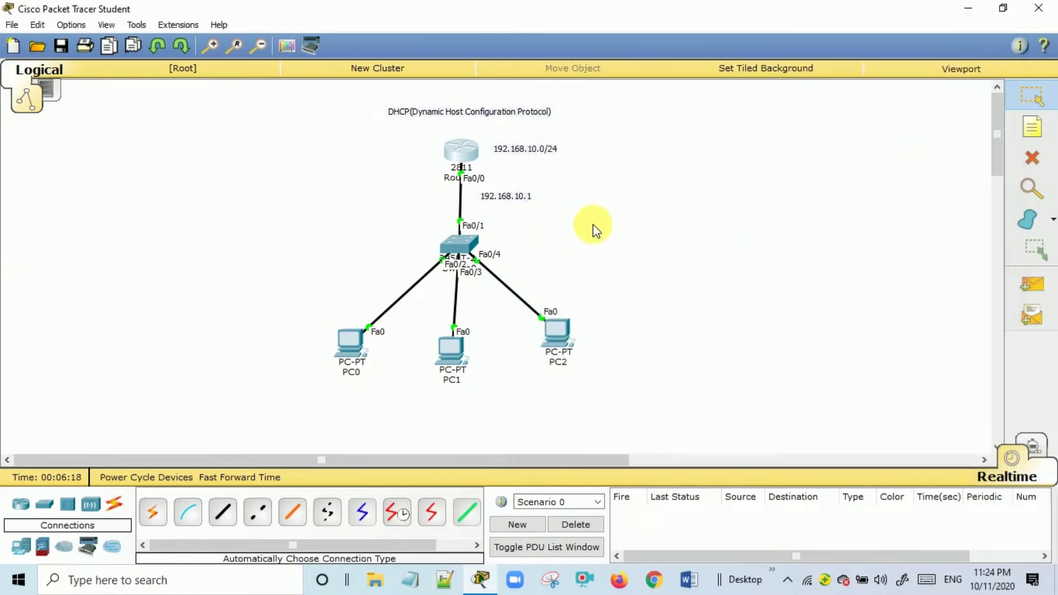
Switch PC0's IPv4 configuration to DHCP so it requests its address from the router, and close its window.
left_click(349, 348)
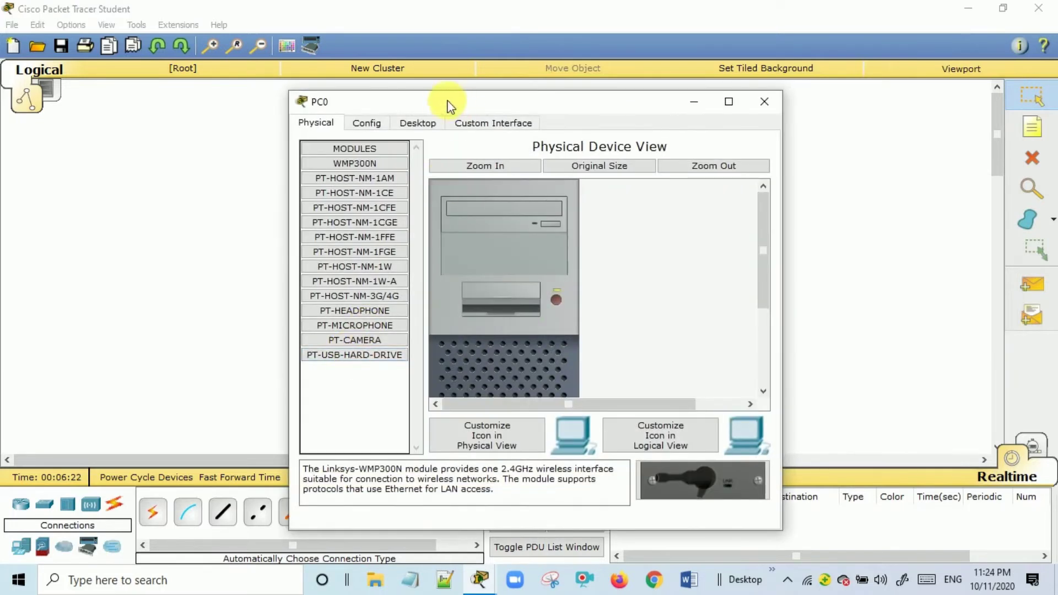
left_click(428, 119)
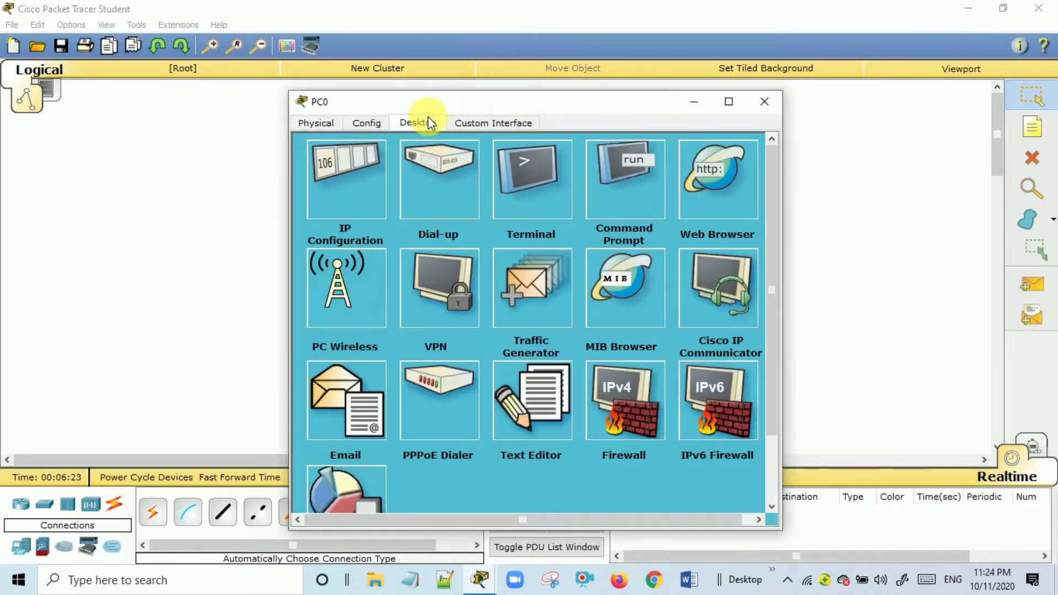
left_click(365, 175)
left_click(317, 190)
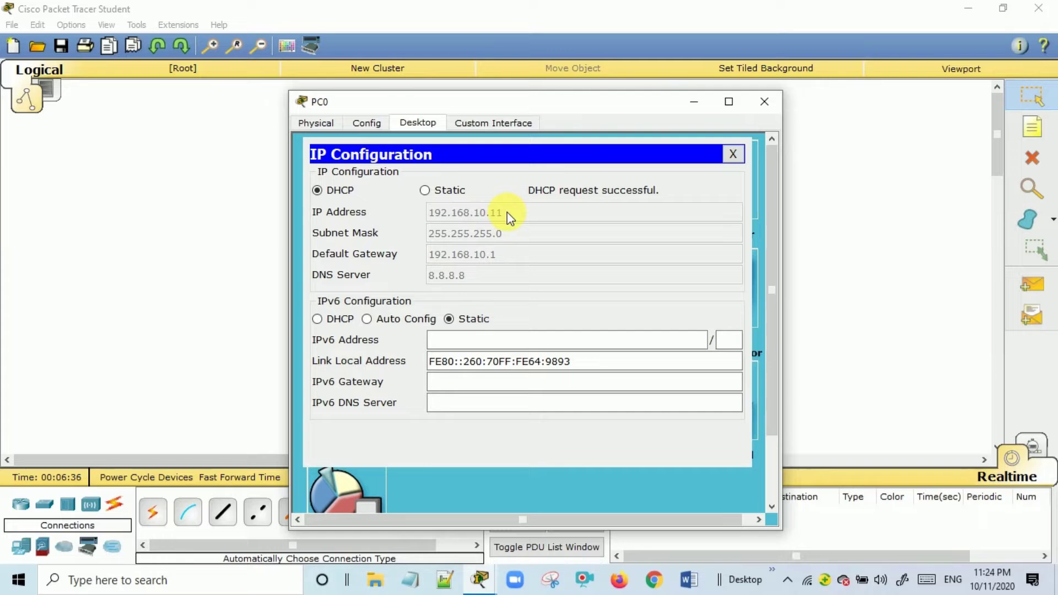
left_click(756, 106)
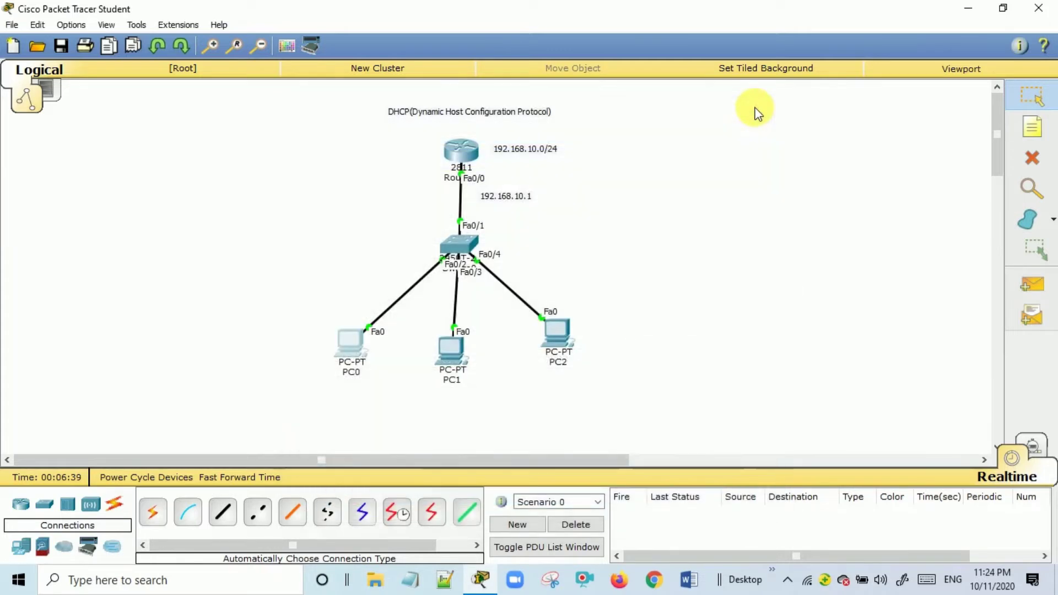
Switch PC1's IPv4 configuration from static to DHCP and close its window.
left_click(456, 359)
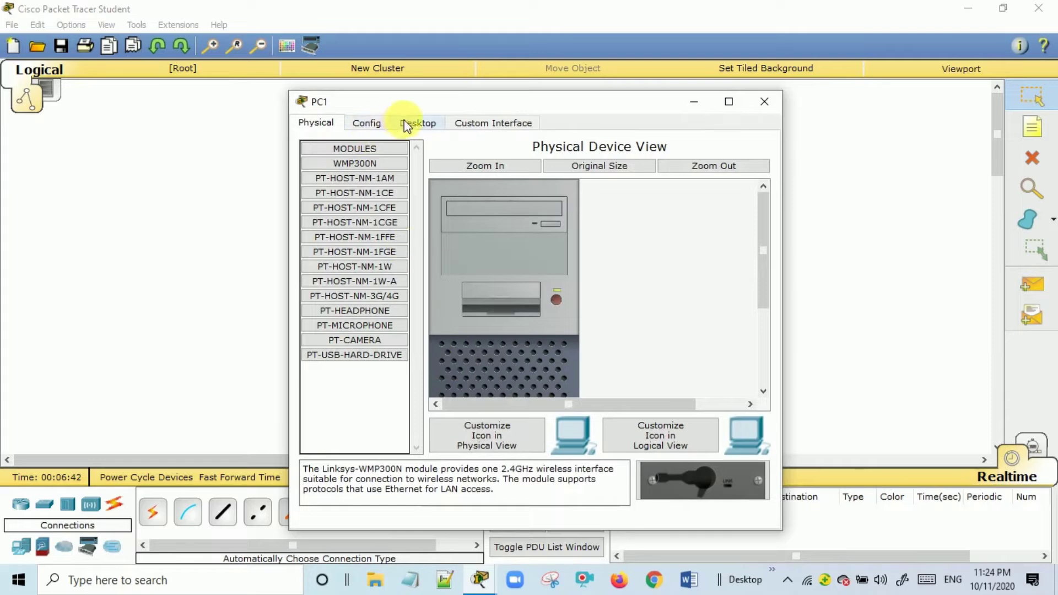
left_click(406, 125)
left_click(339, 162)
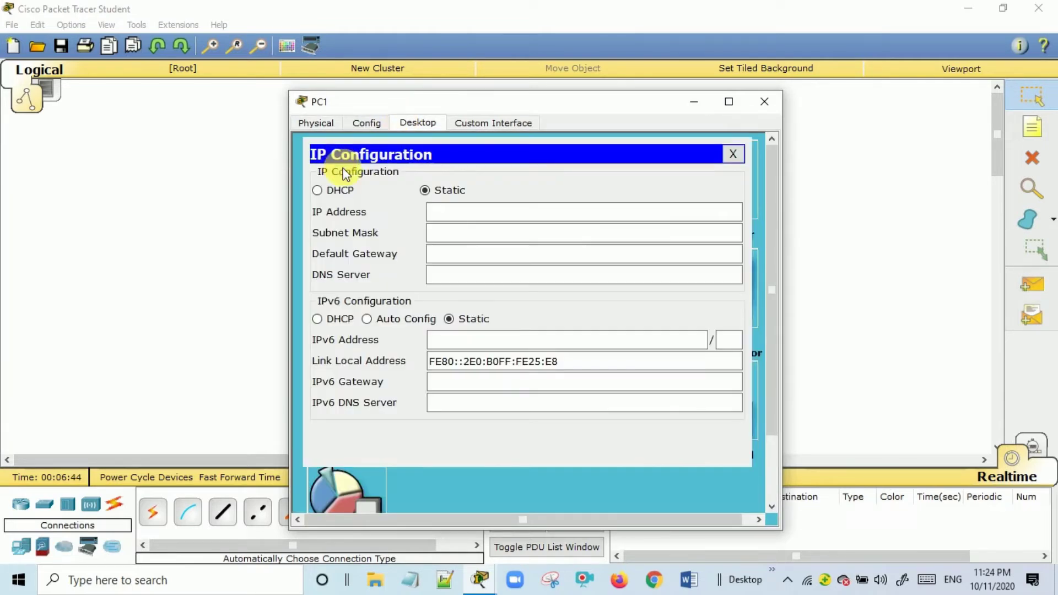
left_click(327, 192)
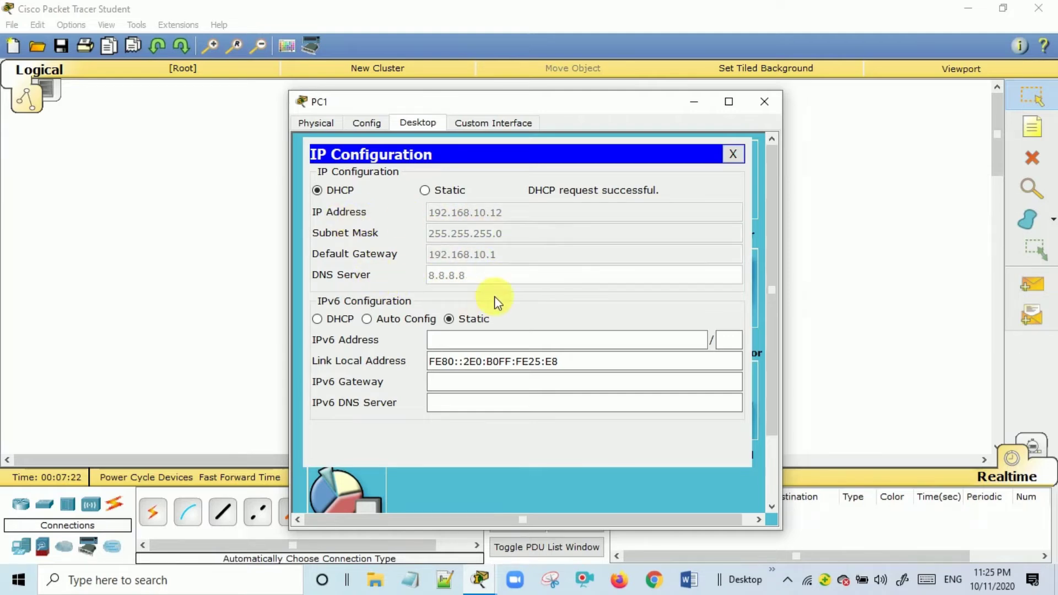
left_click(763, 103)
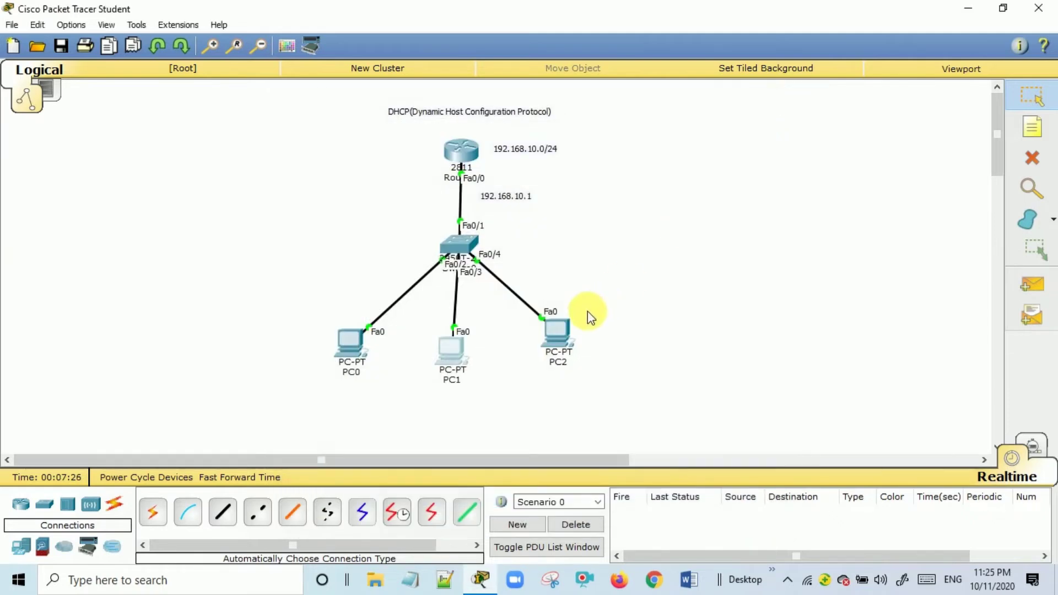
Switch PC2's IPv4 configuration from static to DHCP and close its window.
left_click(548, 343)
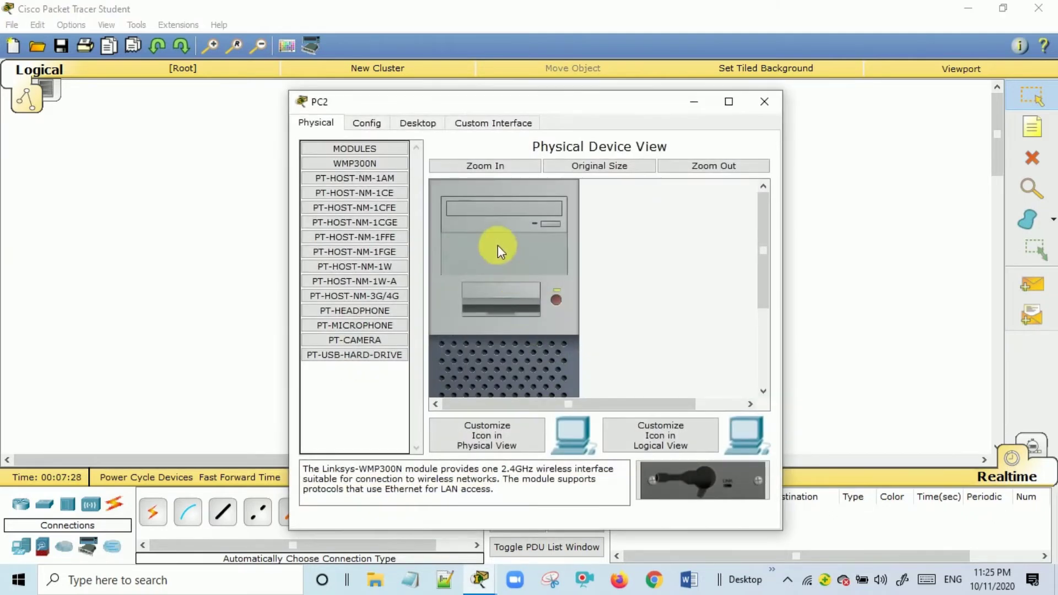
left_click(413, 123)
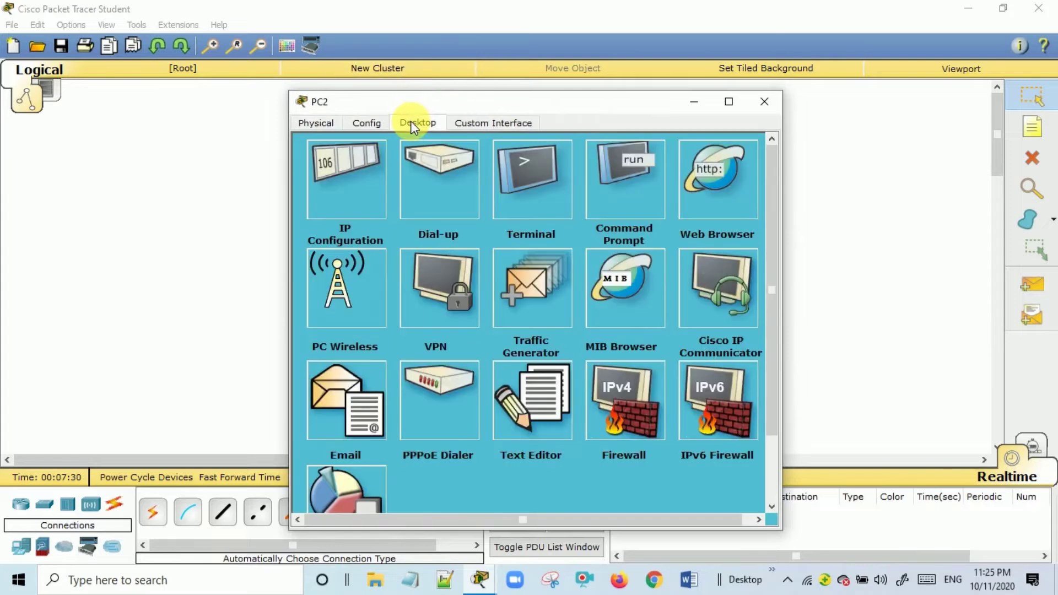
left_click(332, 190)
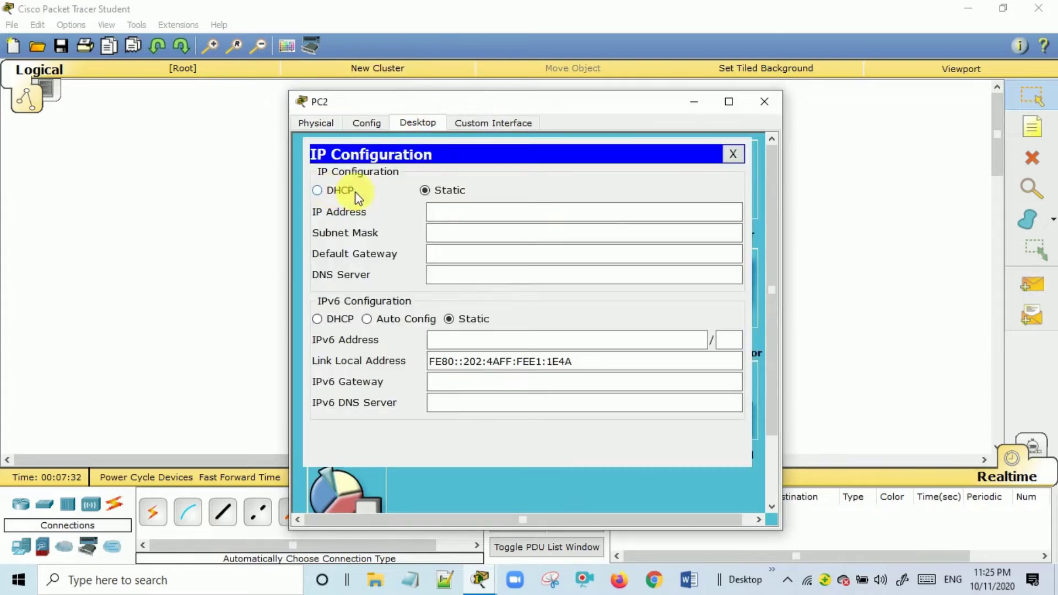
left_click(446, 215)
left_click(340, 191)
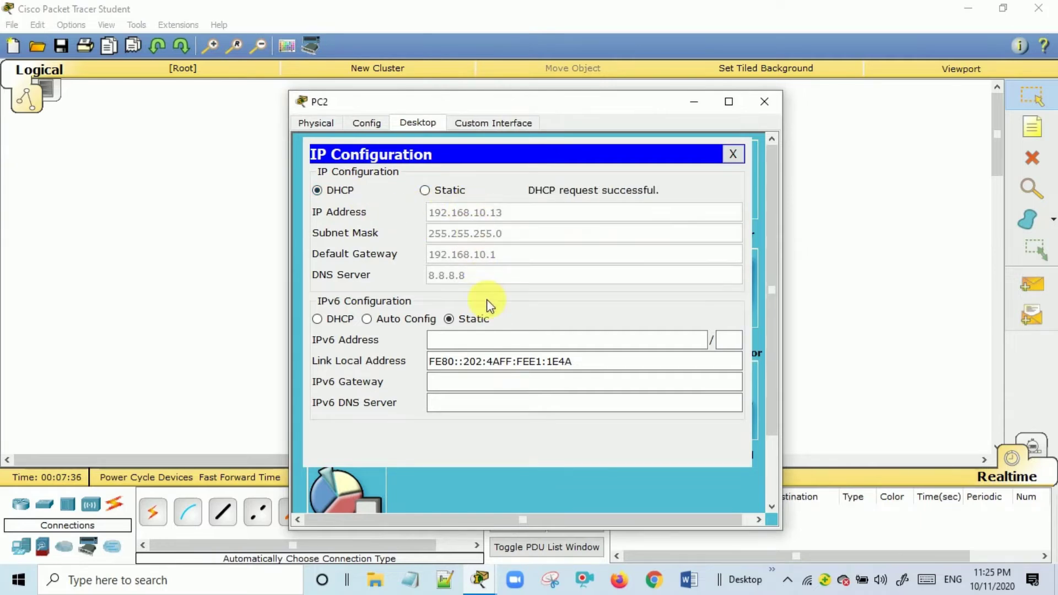
left_click(766, 103)
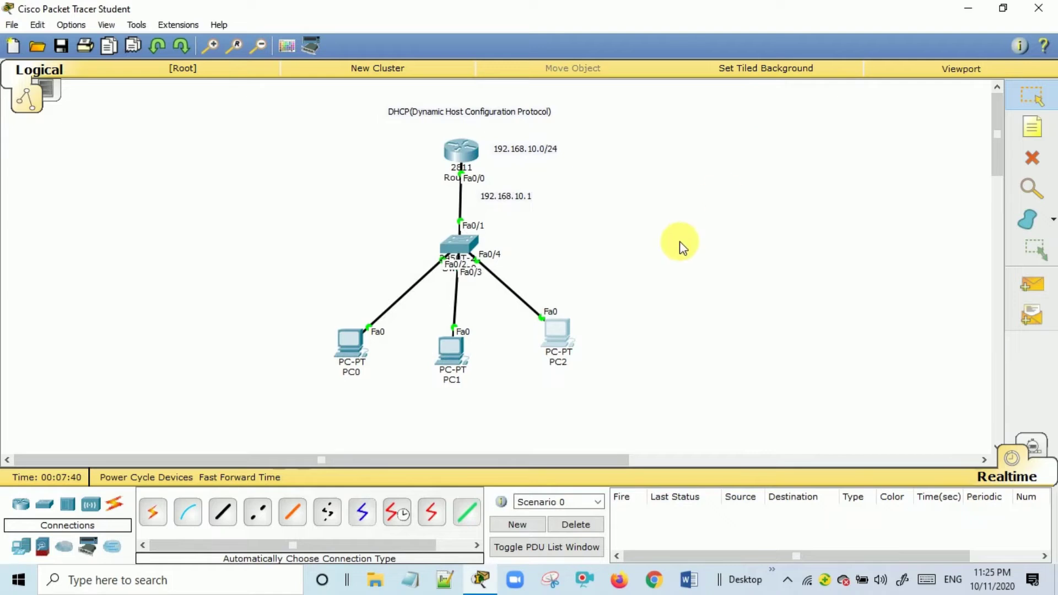
Add a second 2950T-24 switch beside the existing one and link the two switches with an automatically chosen cable.
left_click(47, 509)
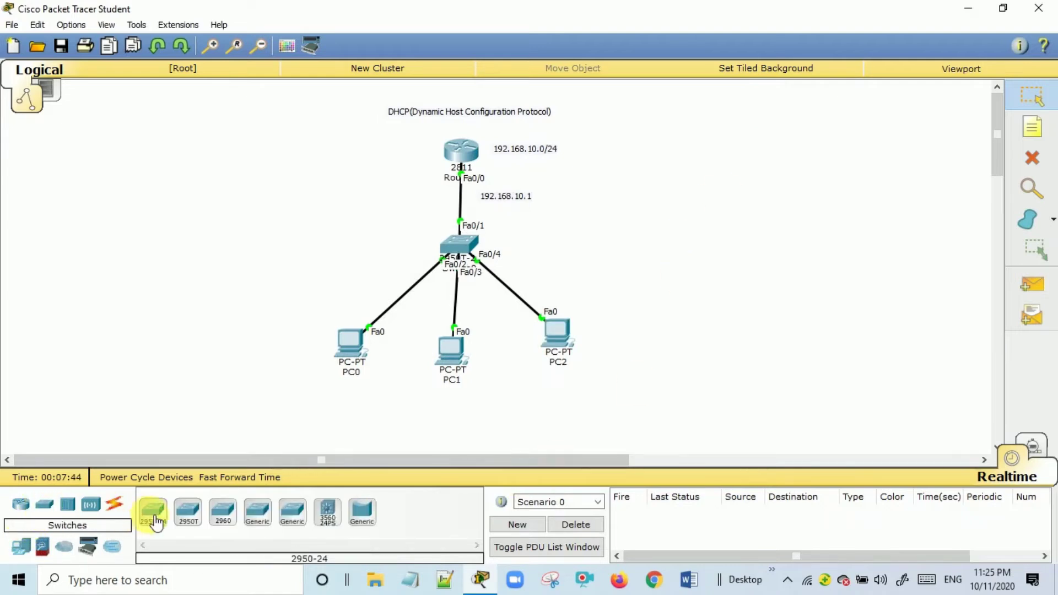
left_click(187, 520)
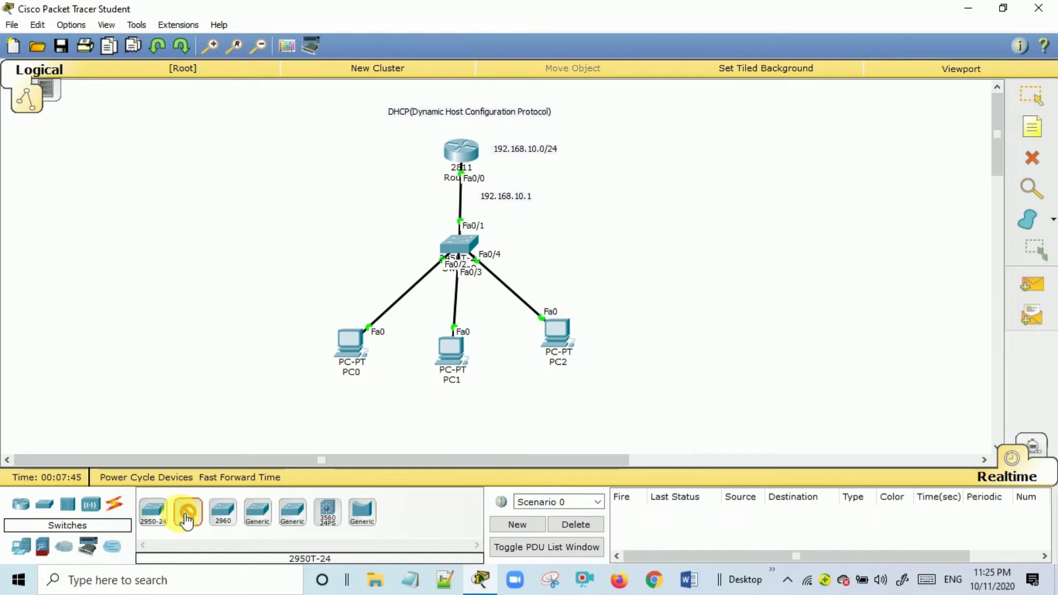
left_click(652, 246)
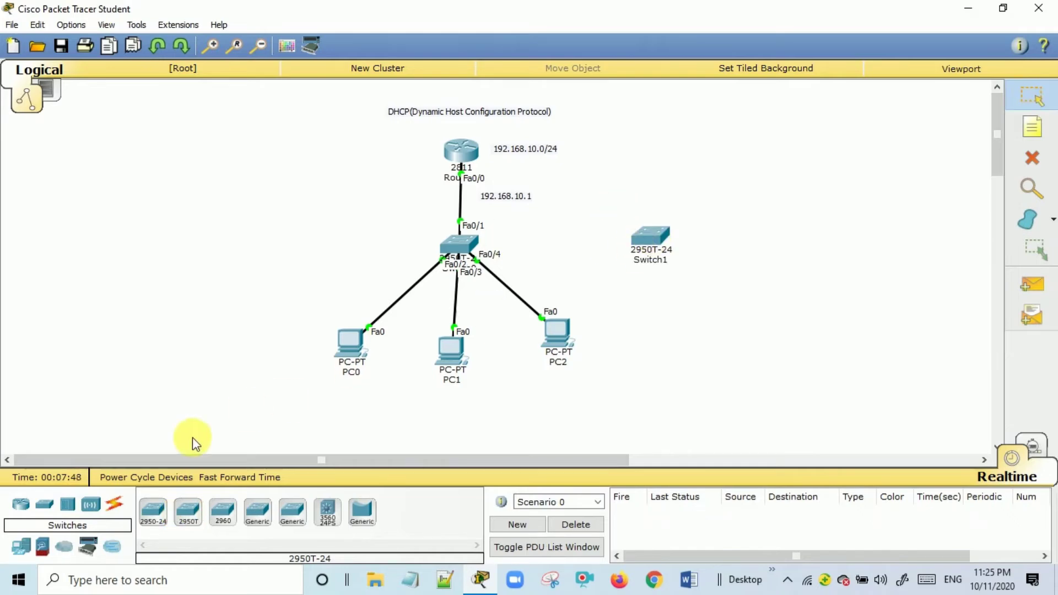
left_click(114, 504)
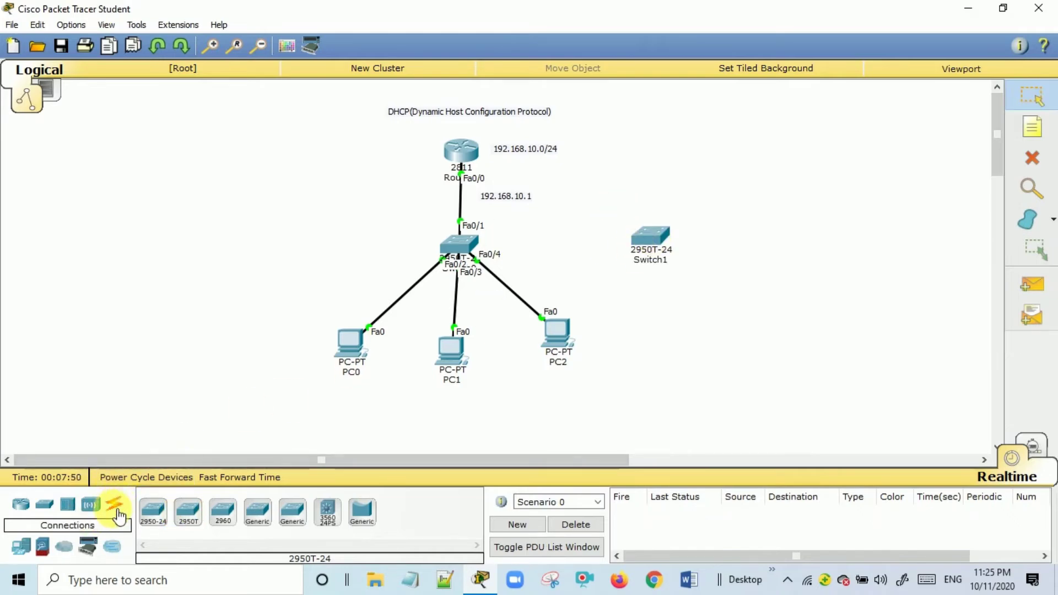
left_click(153, 512)
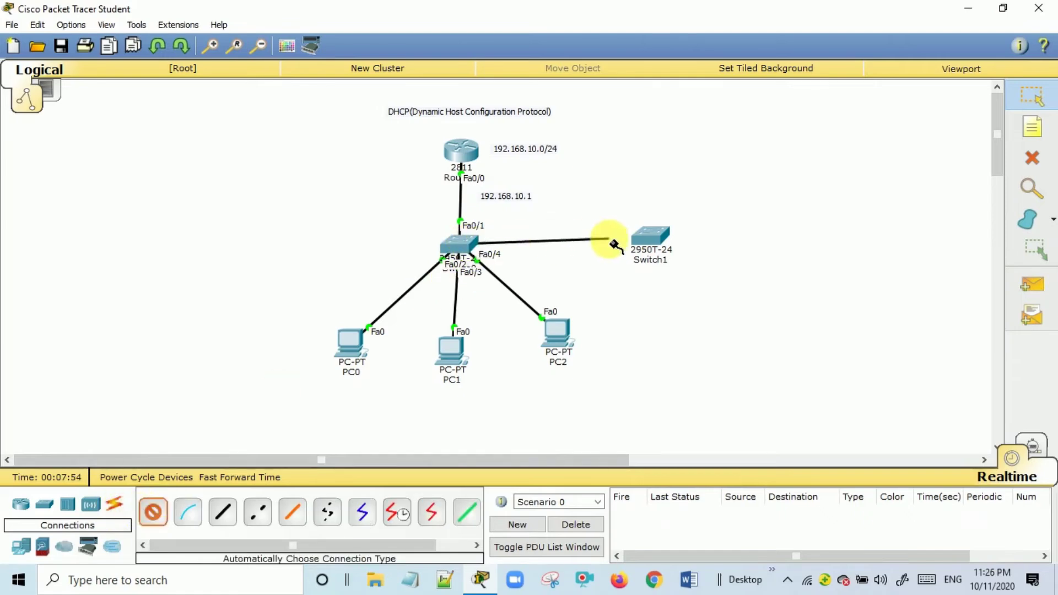
left_click(651, 238)
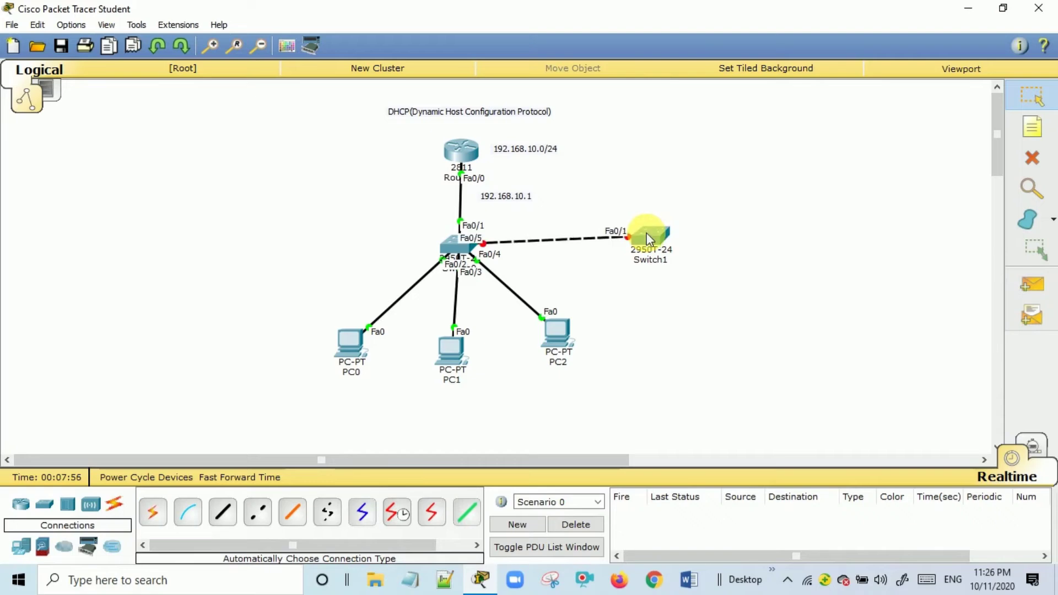
Place three generic laptops in the workspace, two below the new switch and one further out beside it.
left_click(22, 548)
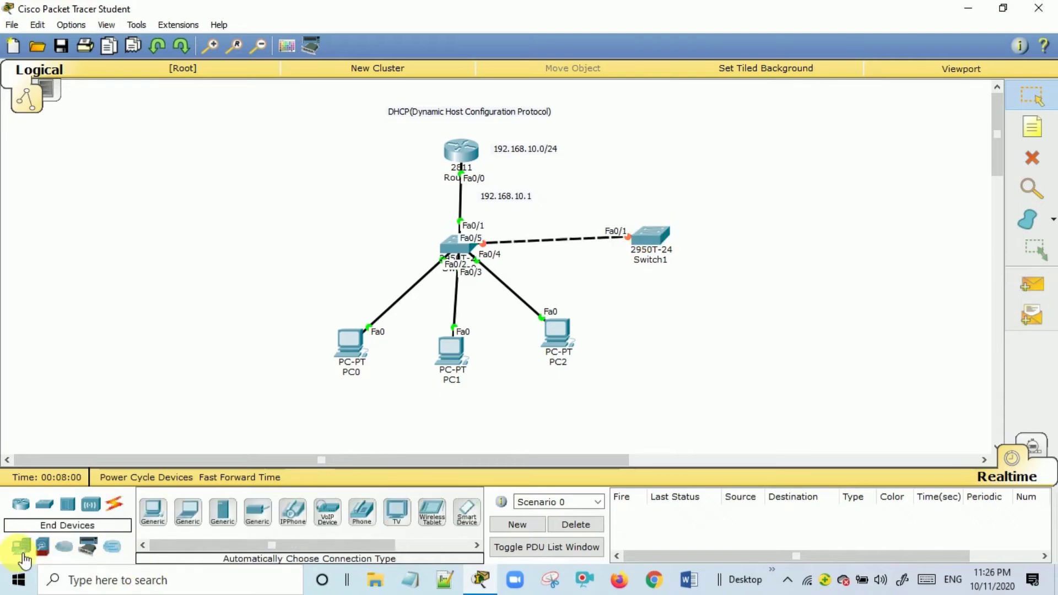
left_click(194, 518)
left_click(630, 329)
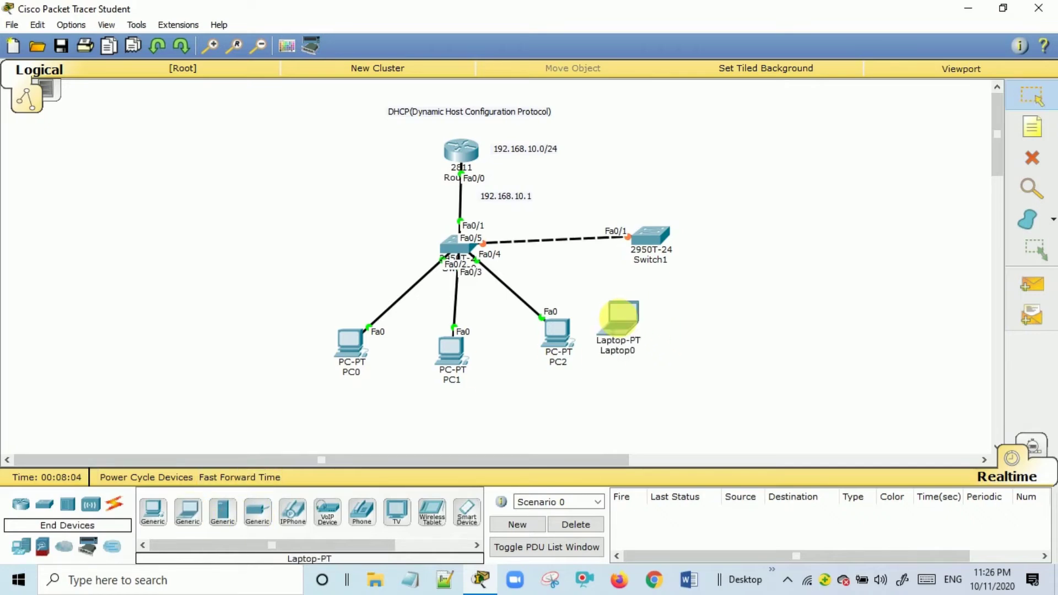
left_click(193, 521)
left_click(724, 328)
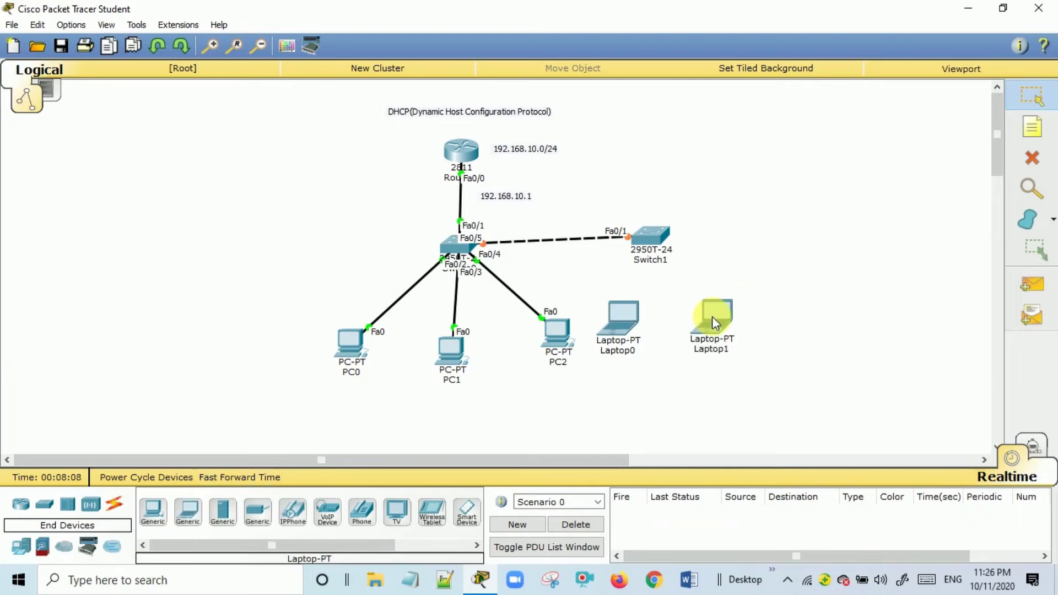
left_click(192, 518)
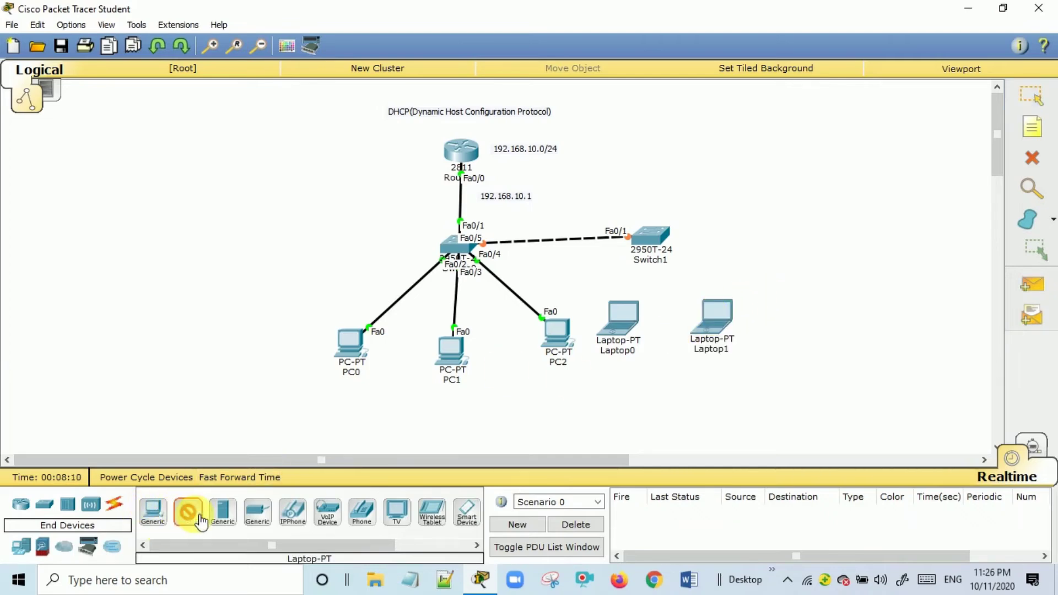
left_click(810, 275)
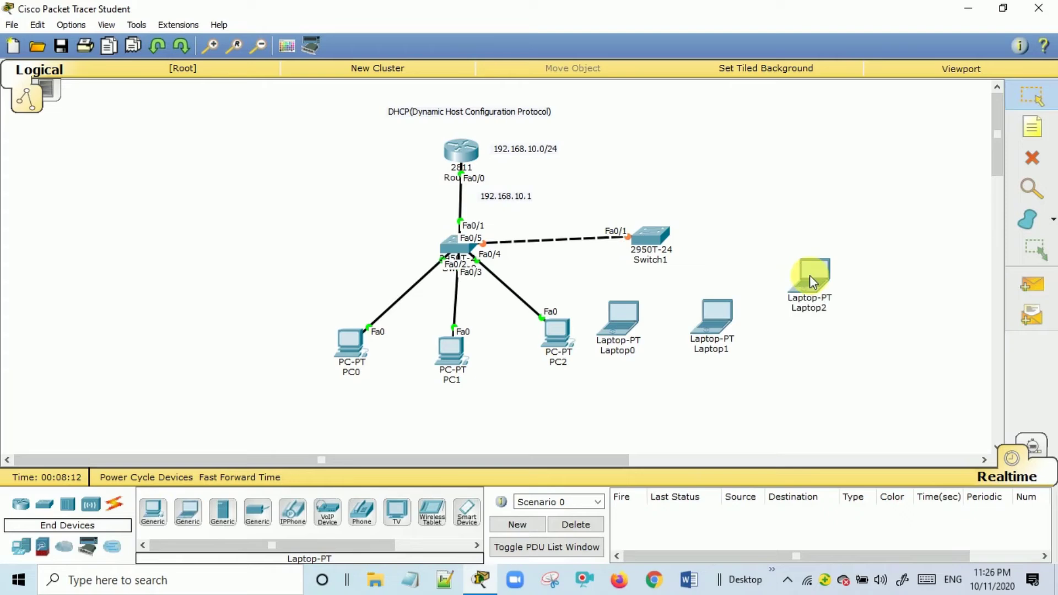
Connect the second switch to Laptop0, Laptop1 and Laptop2 with automatically chosen cables, and move the switch to sit above Laptop1.
left_click(116, 510)
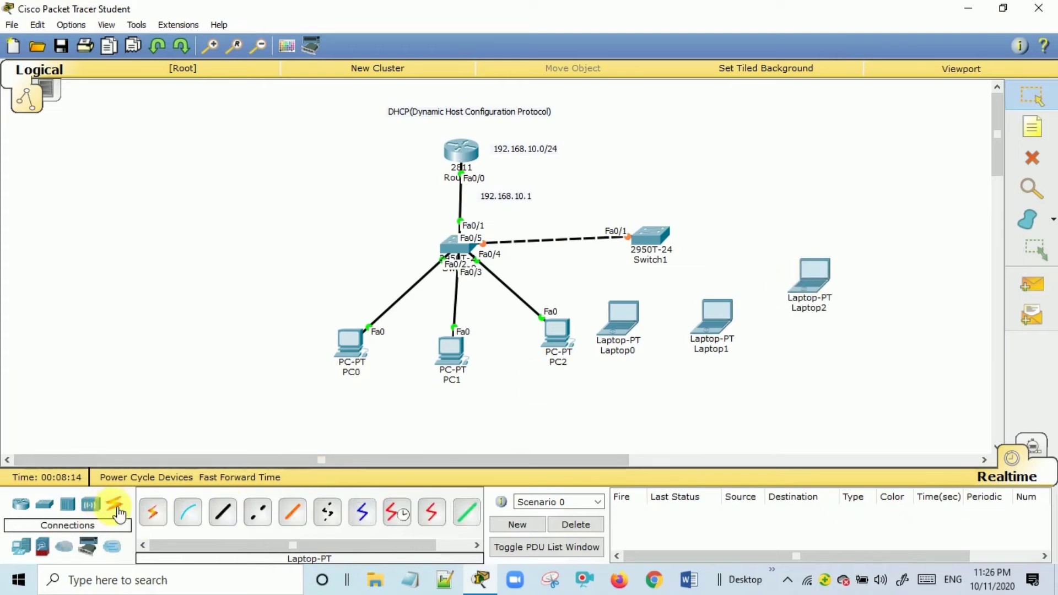
left_click(156, 515)
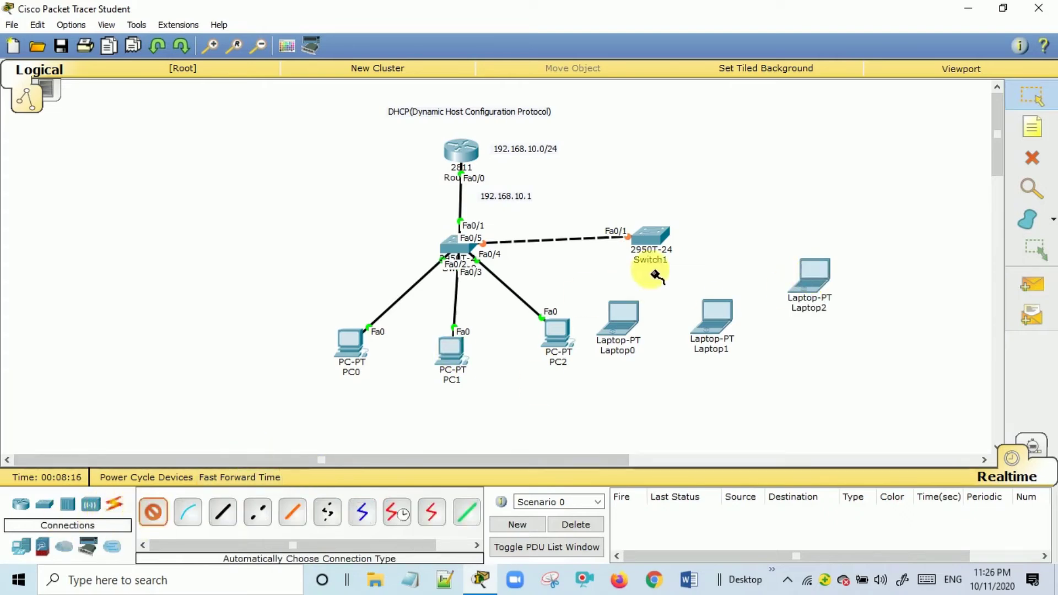
left_click(650, 235)
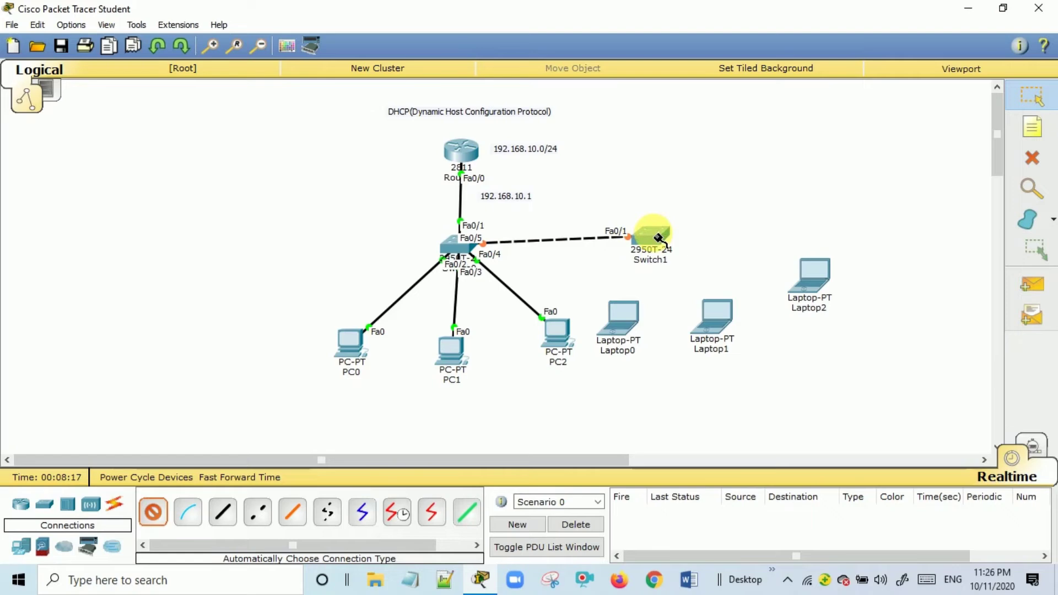
left_click(623, 315)
left_click(155, 514)
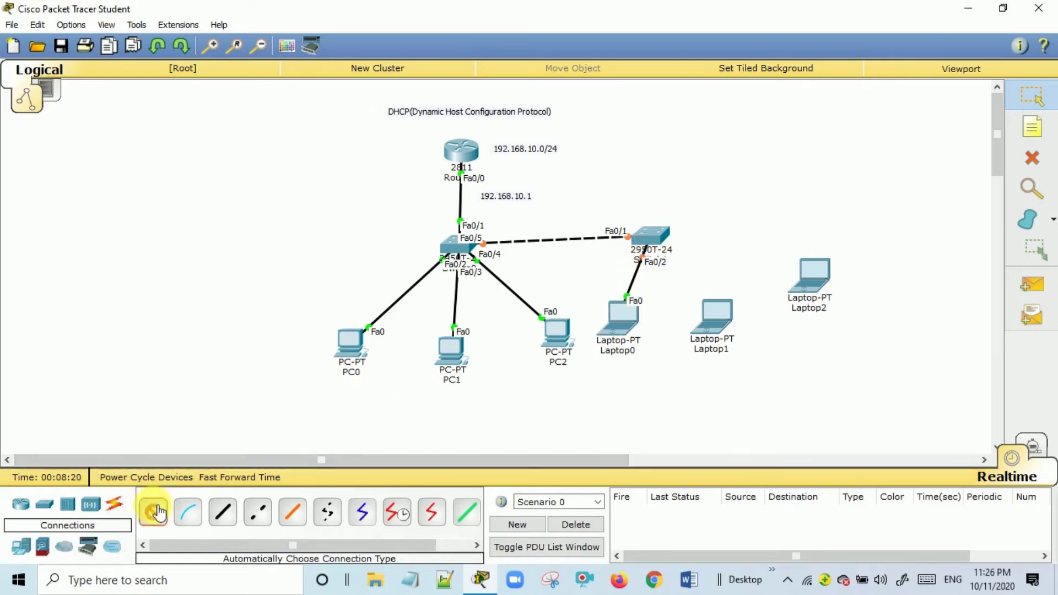
left_click(663, 236)
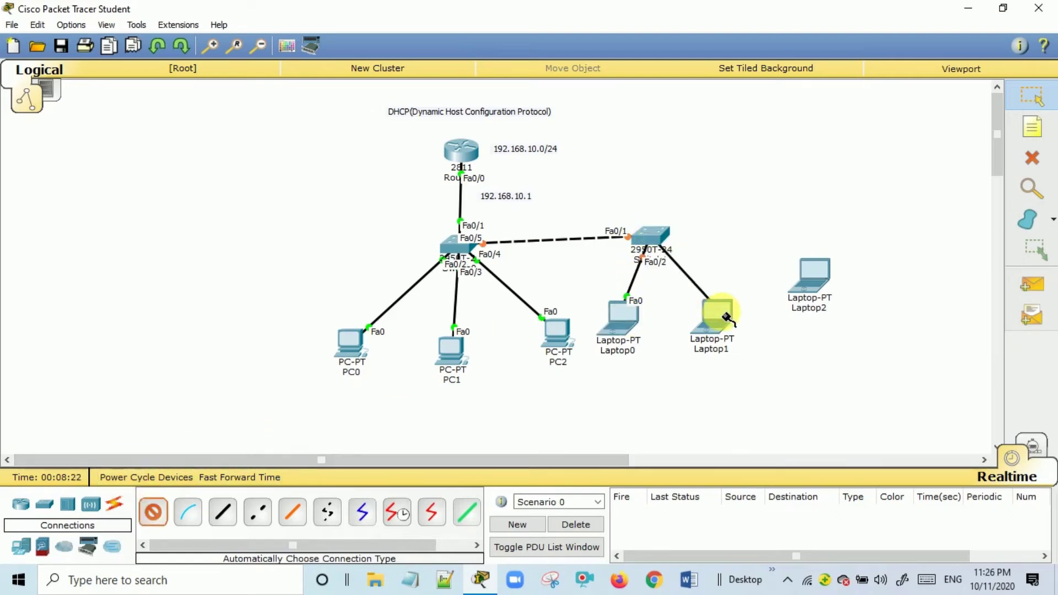
left_click(718, 312)
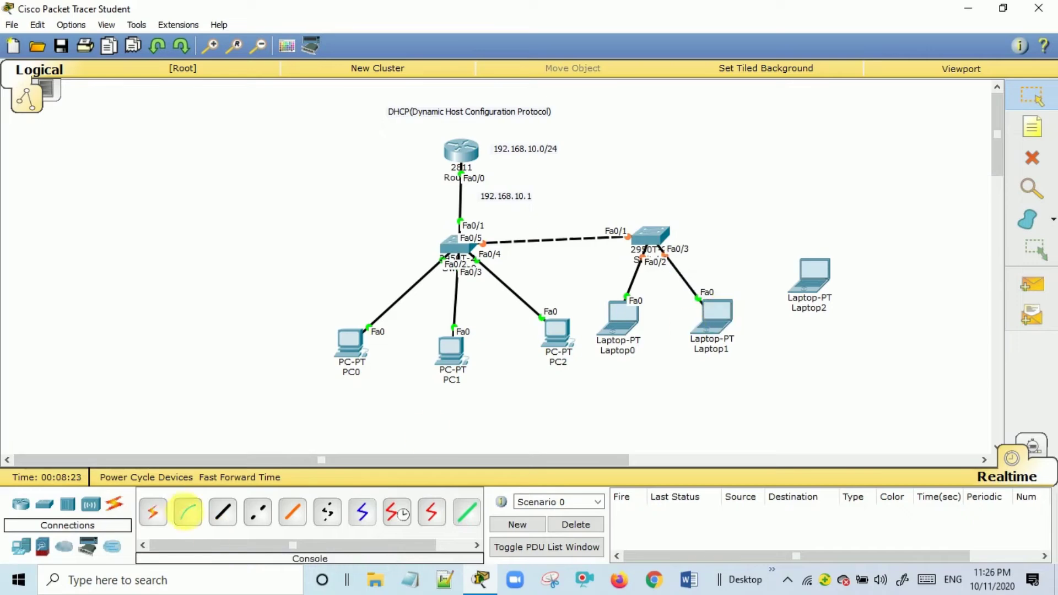
left_click(155, 513)
left_click(661, 236)
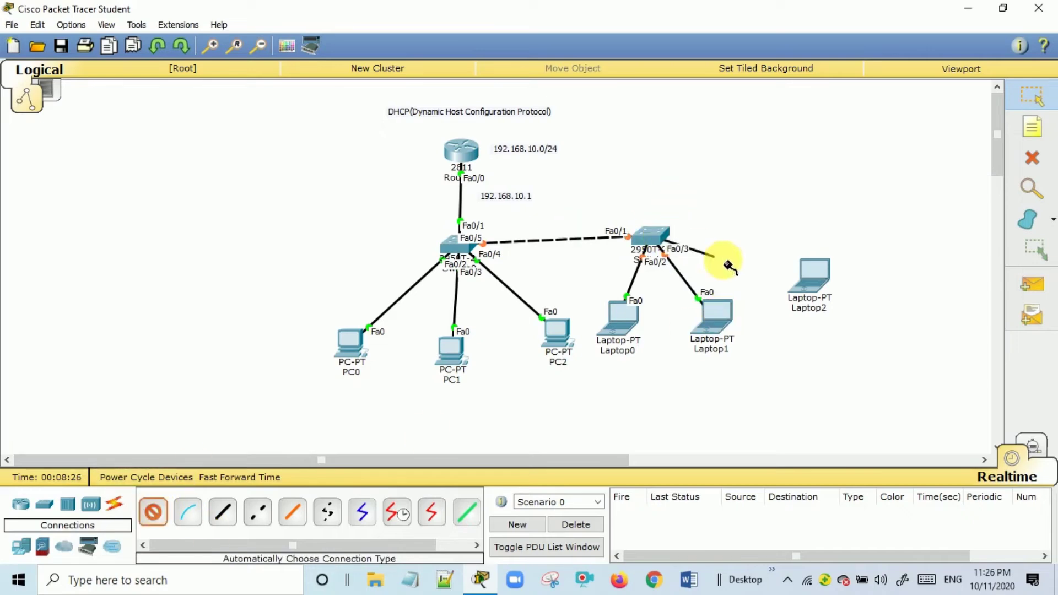
left_click(811, 278)
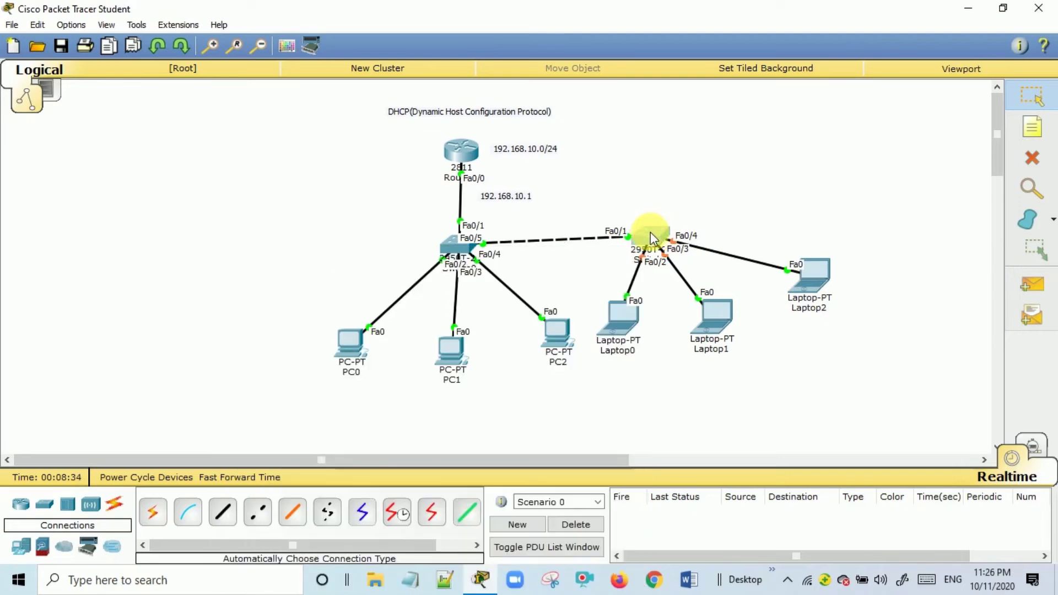
left_click_drag(648, 231, 707, 231)
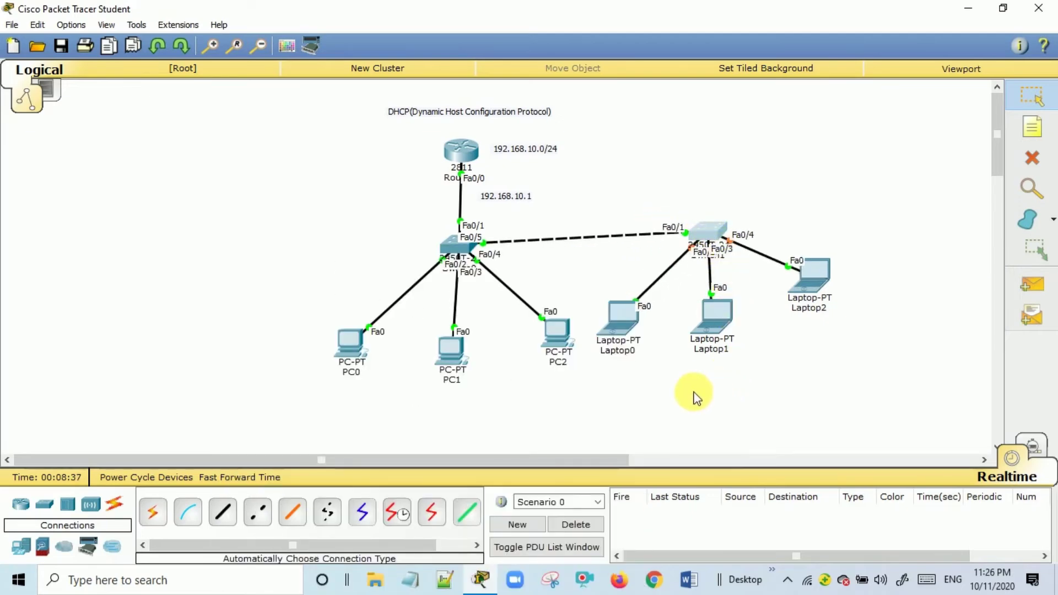
Switch Laptop0's IPv4 configuration from static to DHCP and close its window.
left_click(626, 328)
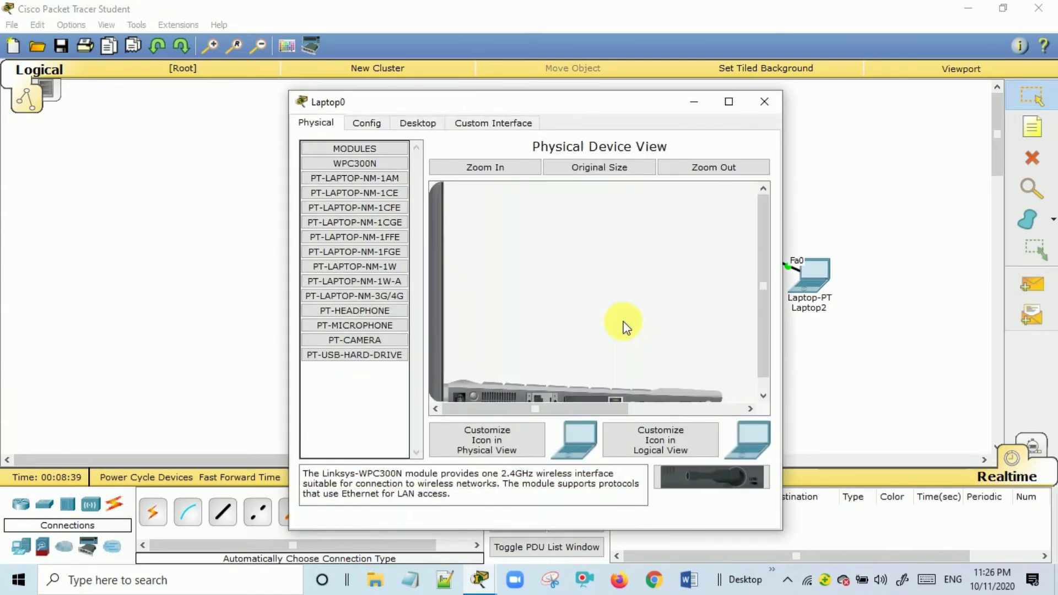
left_click(408, 122)
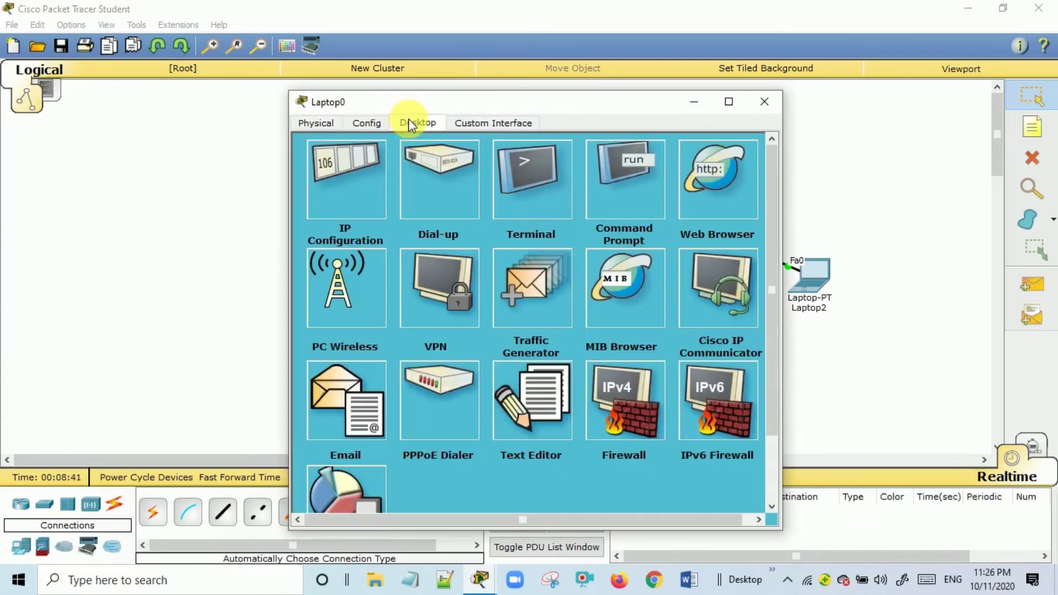
left_click(339, 174)
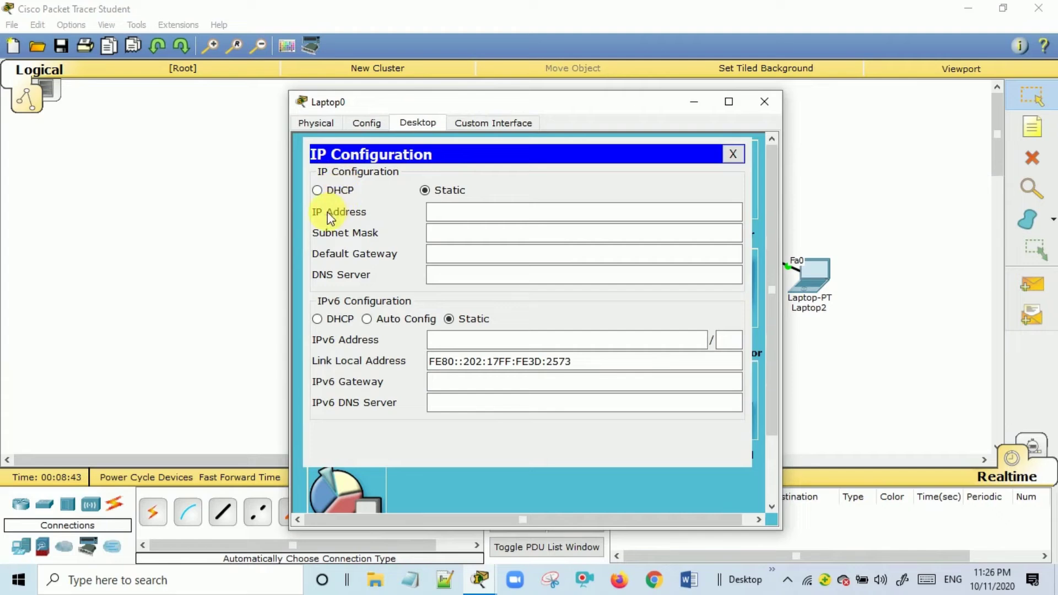
left_click(320, 190)
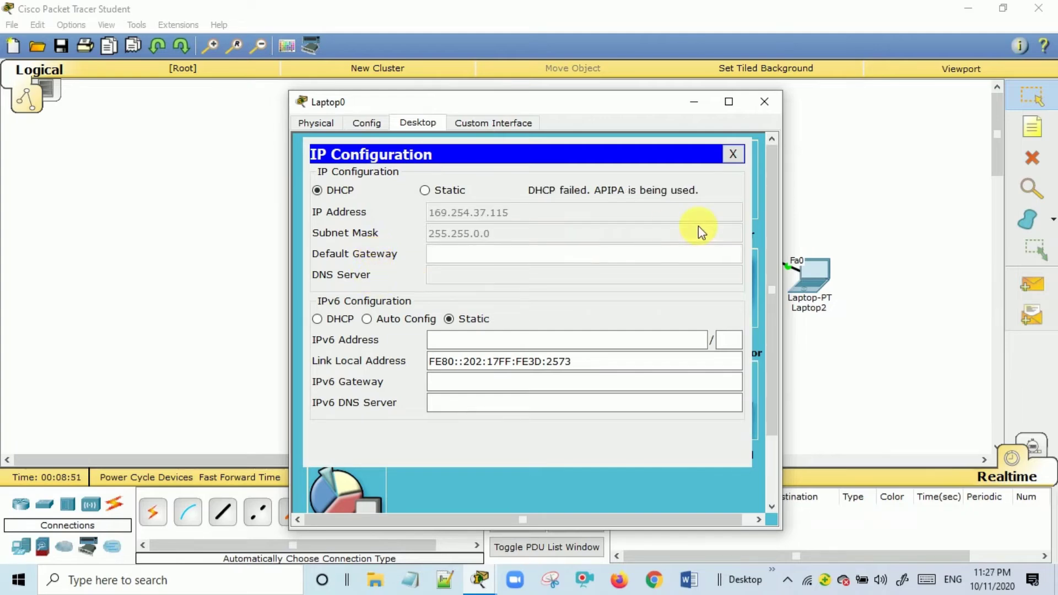
left_click(769, 107)
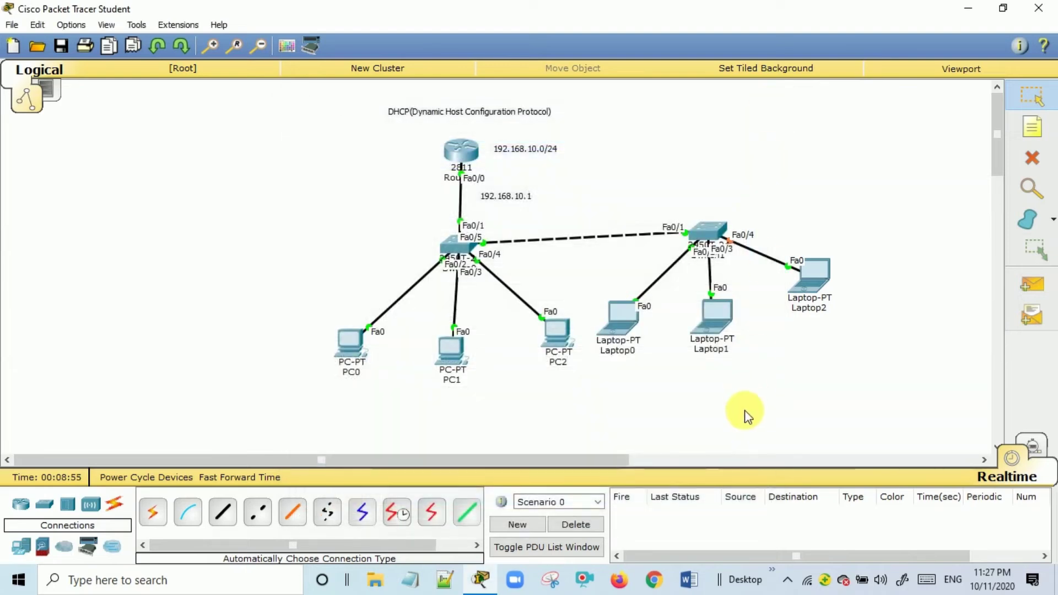
Shift Laptop1 and Laptop2 slightly downward in the workspace.
left_click_drag(715, 330, 716, 341)
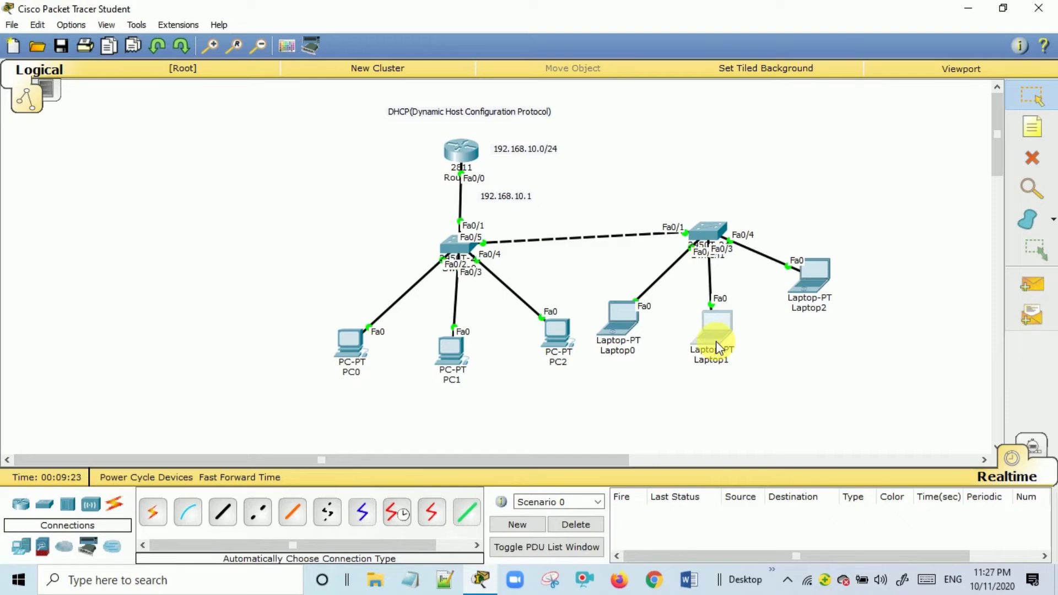
left_click_drag(810, 288, 808, 308)
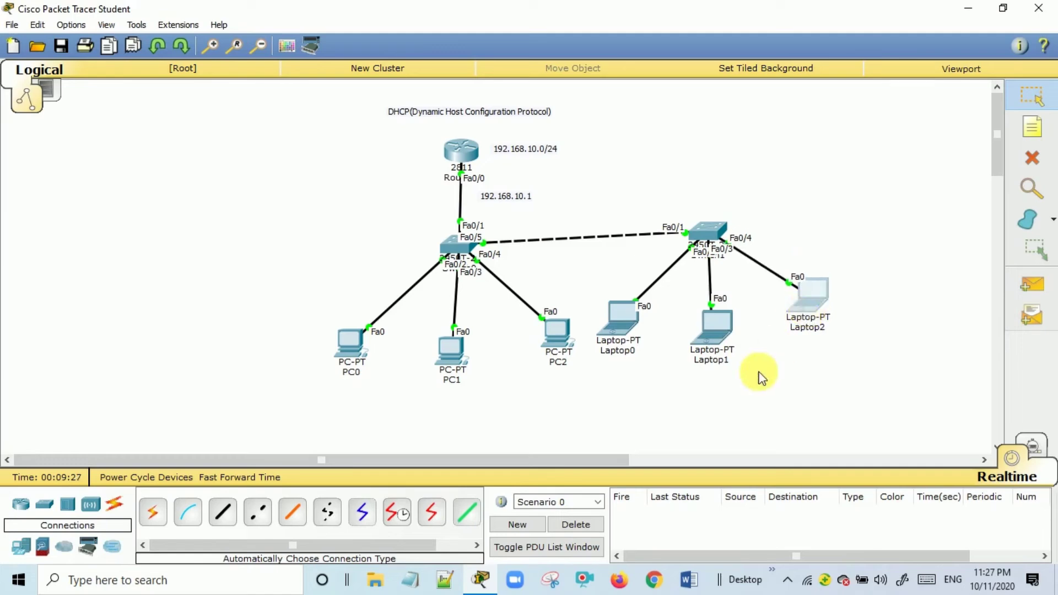
Check the IPv4 address, mask, gateway and DNS server in Laptop0's IP configuration, and close its window.
left_click(621, 312)
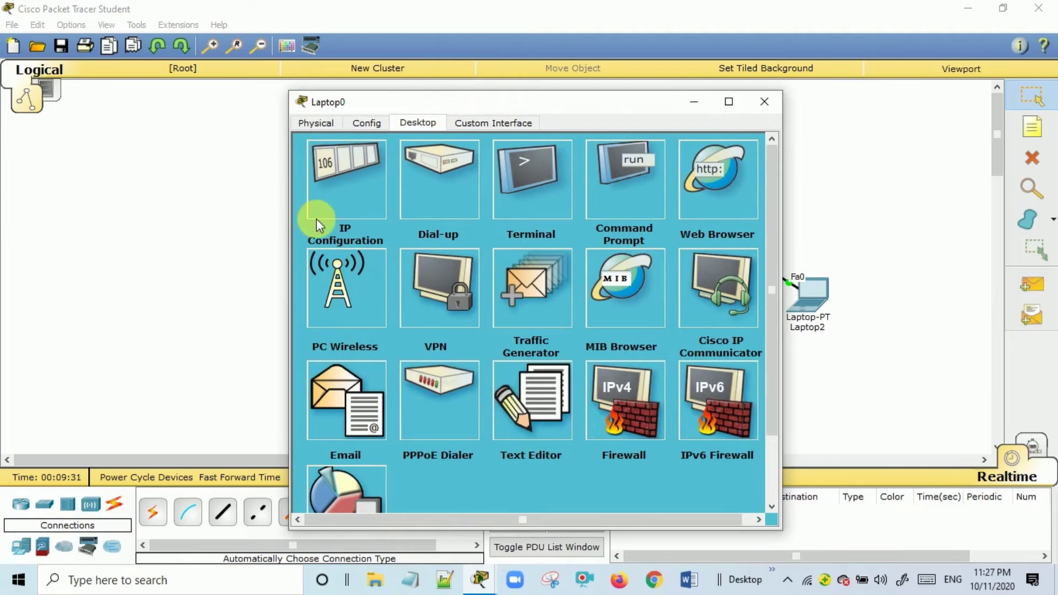
left_click(332, 204)
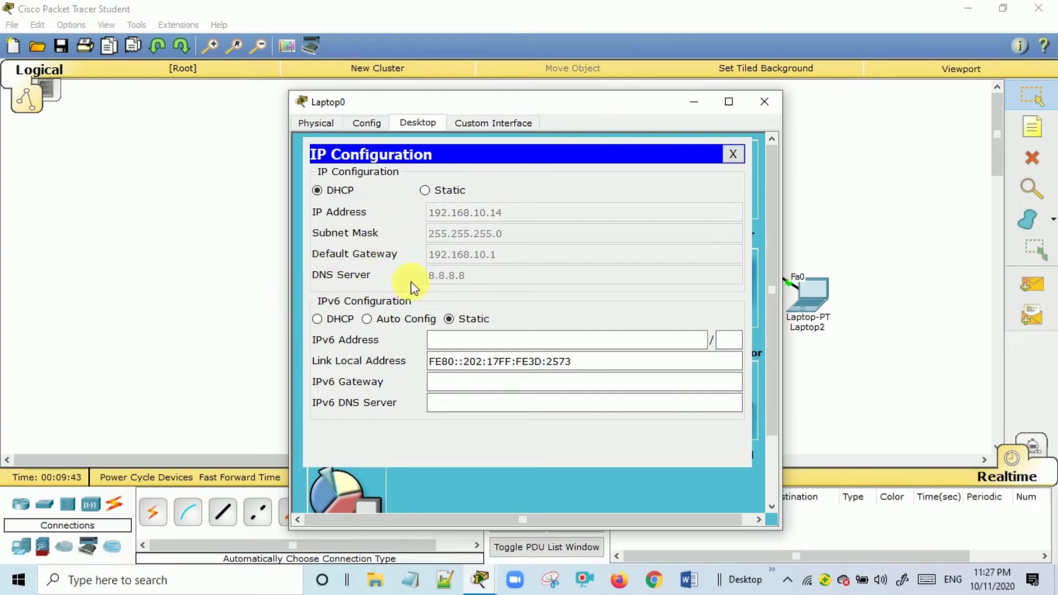
left_click(770, 110)
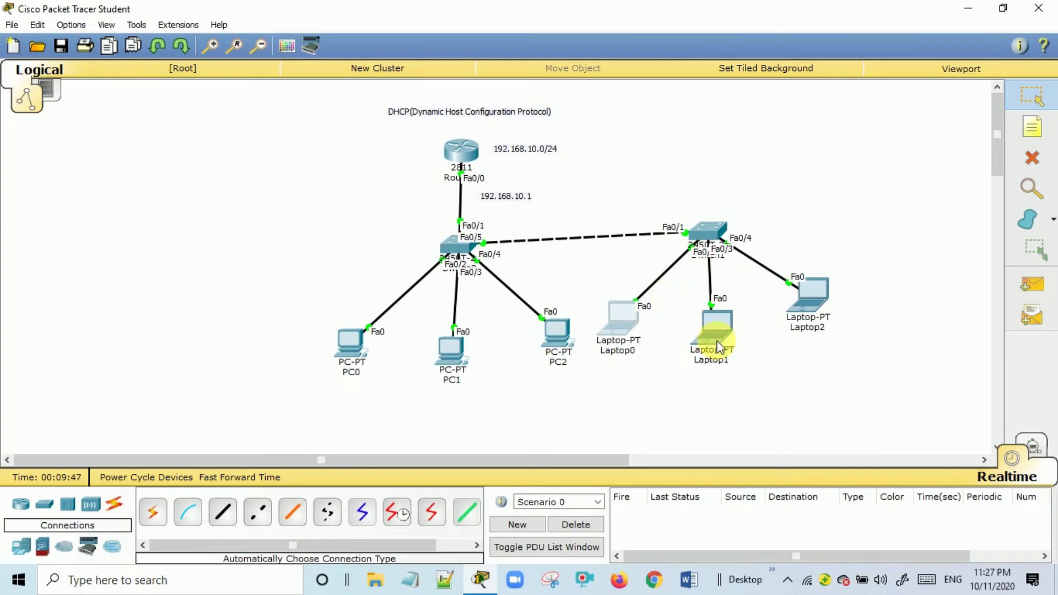
Switch Laptop1's IPv4 configuration from static to DHCP and close its window.
left_click(717, 339)
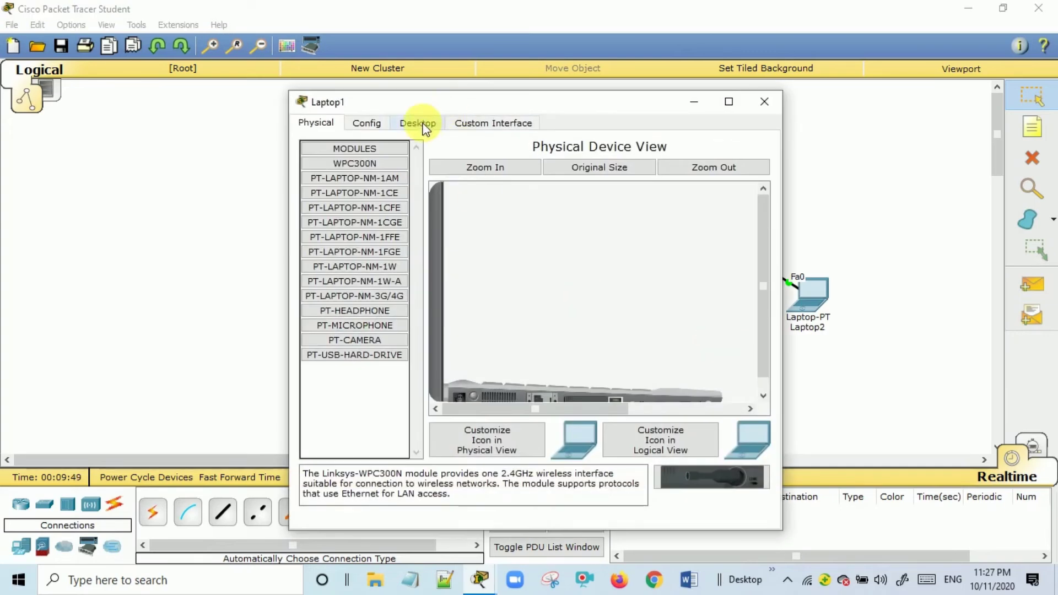
left_click(424, 126)
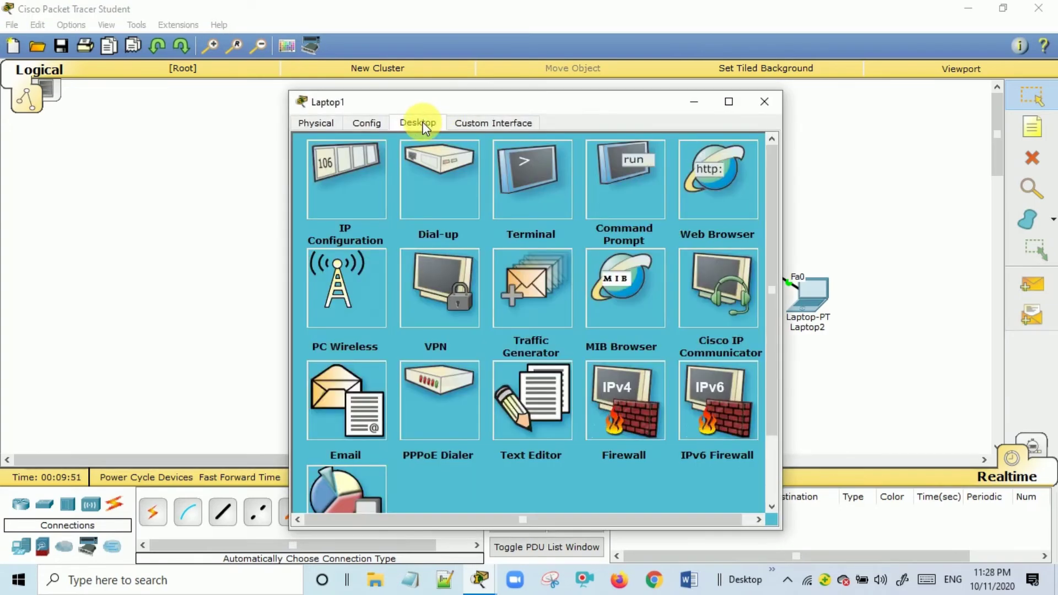
left_click(375, 169)
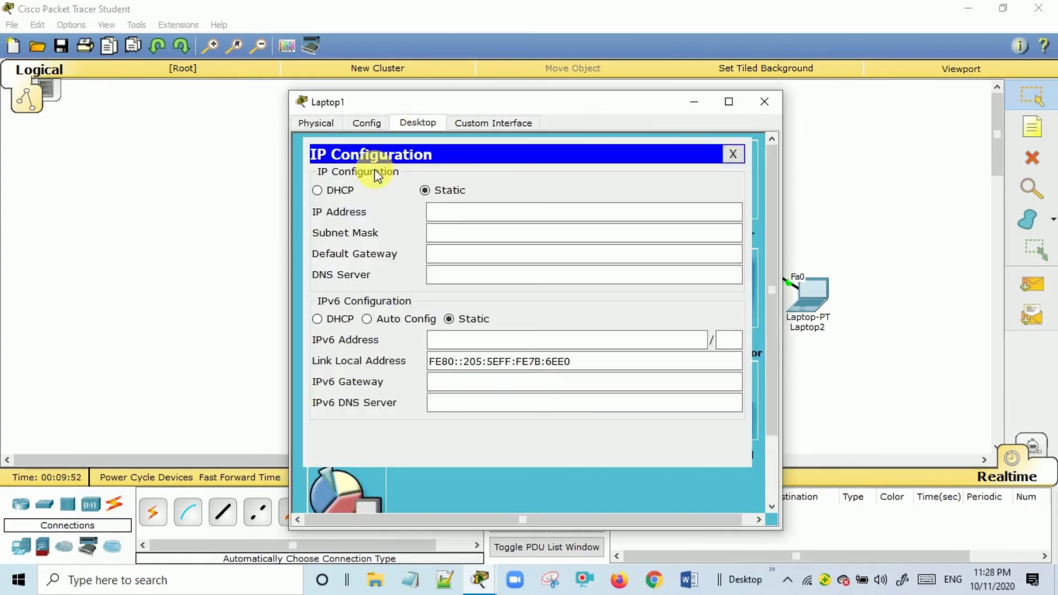
left_click(332, 190)
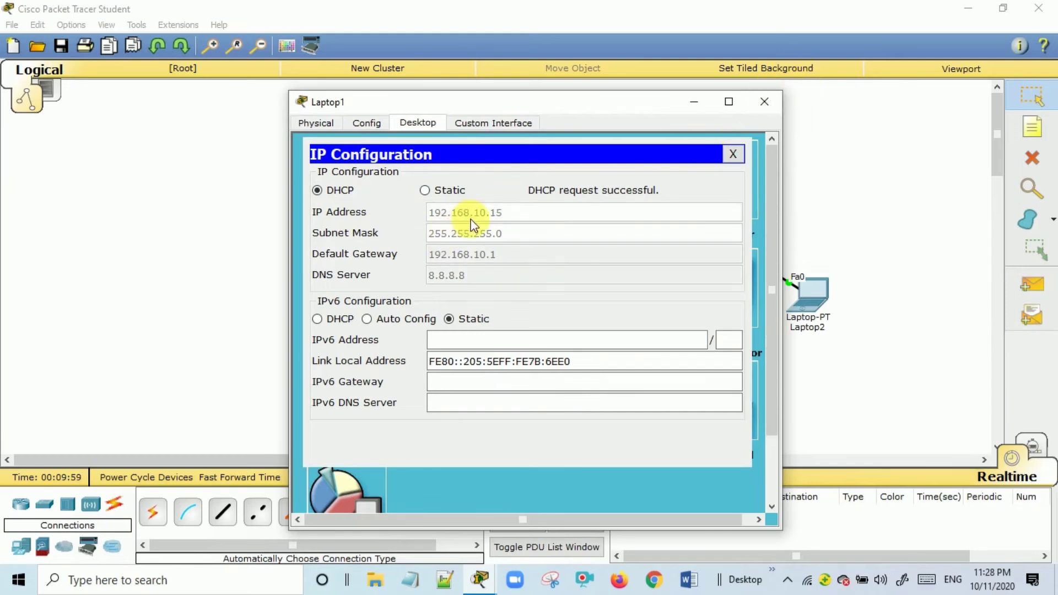
left_click(771, 104)
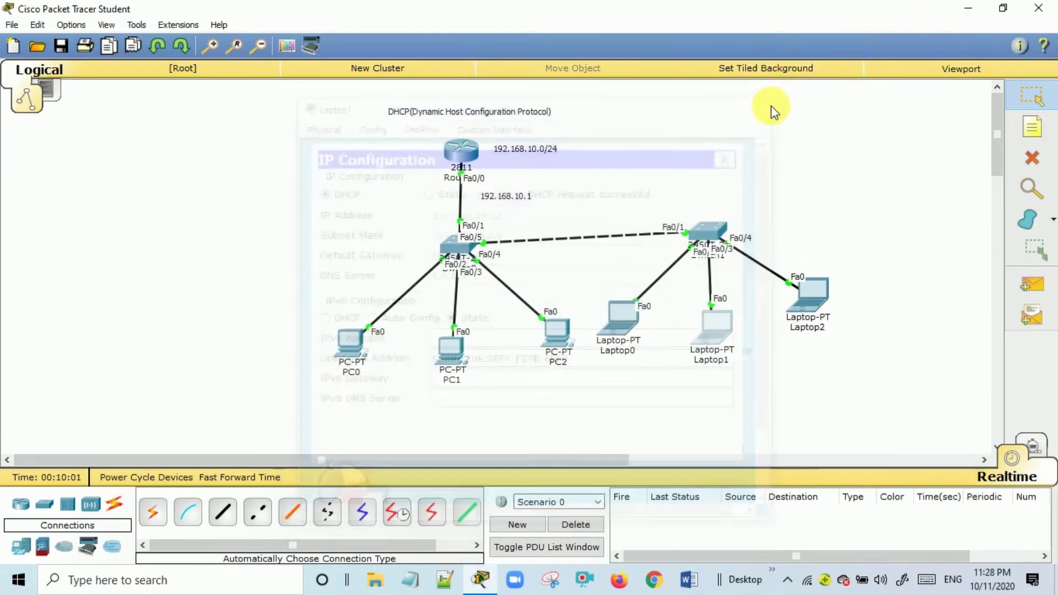
Switch Laptop2's IPv4 configuration from static to DHCP, and nudge the second switch slightly to the right.
left_click(812, 295)
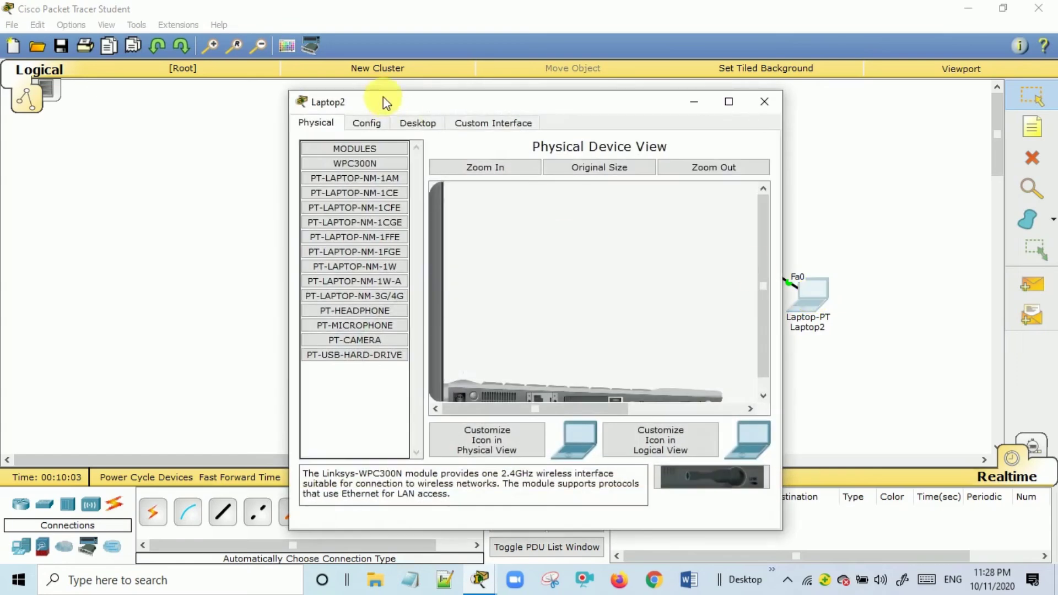
left_click(414, 123)
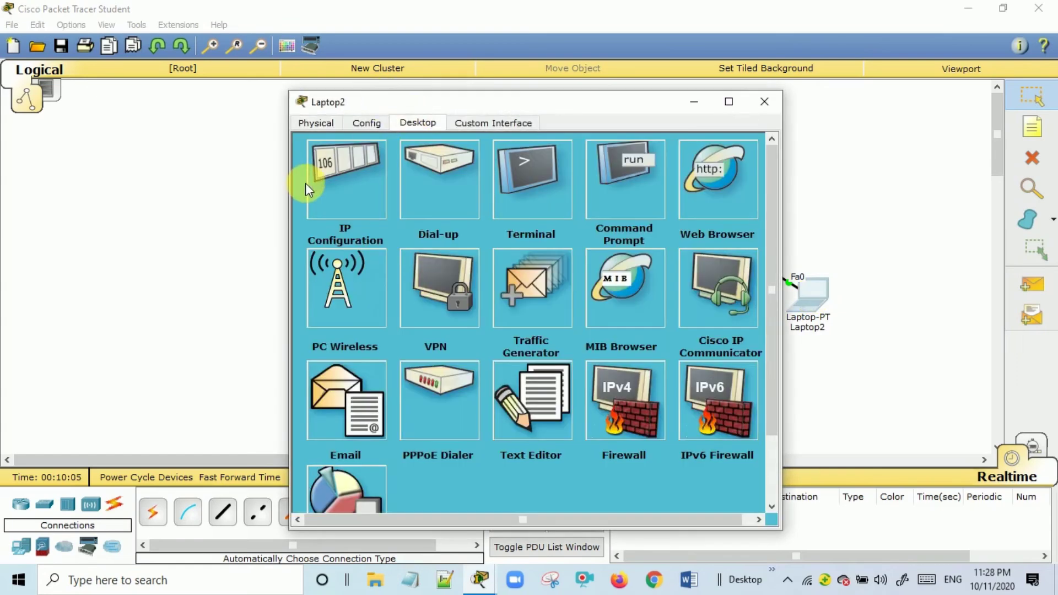
left_click(323, 183)
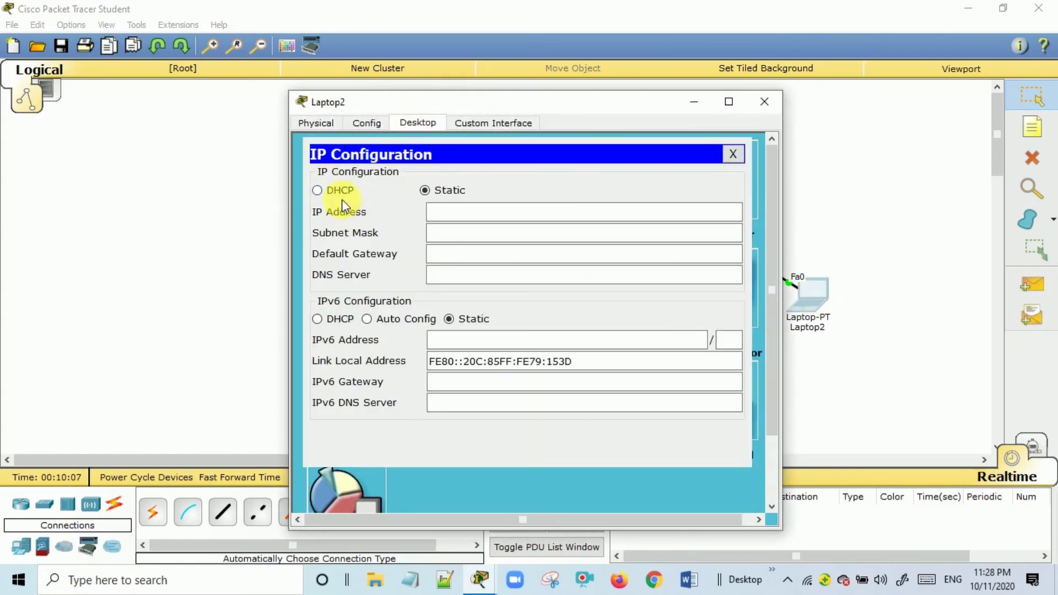
left_click(339, 193)
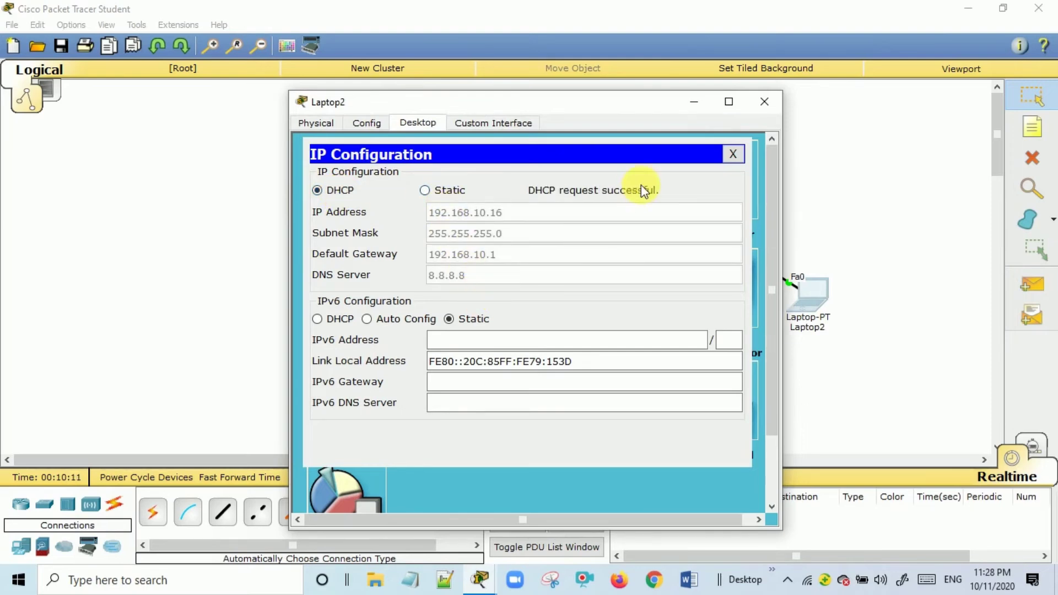
left_click(763, 103)
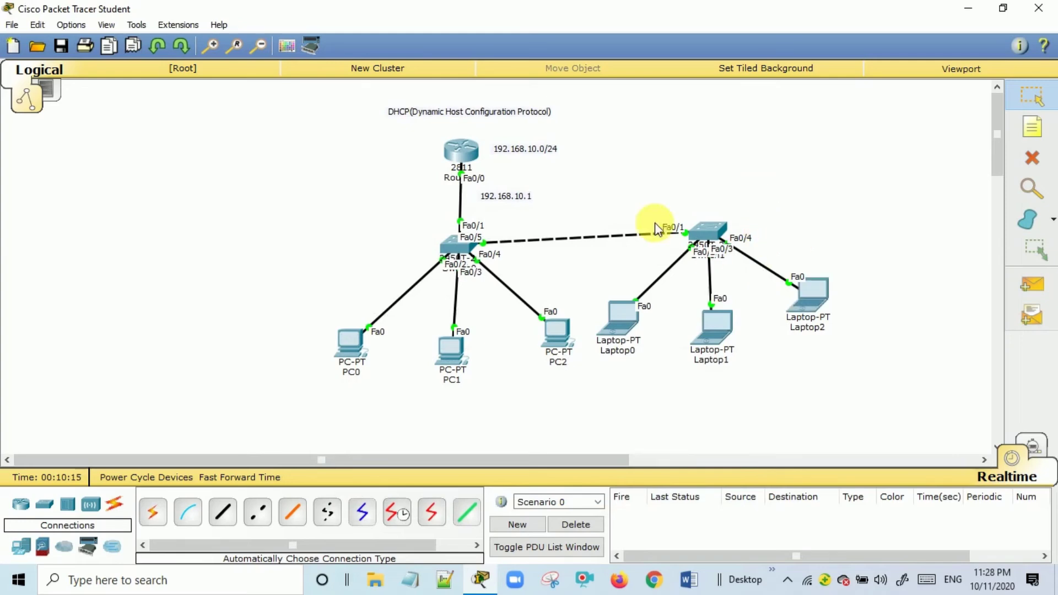
left_click_drag(715, 232, 726, 231)
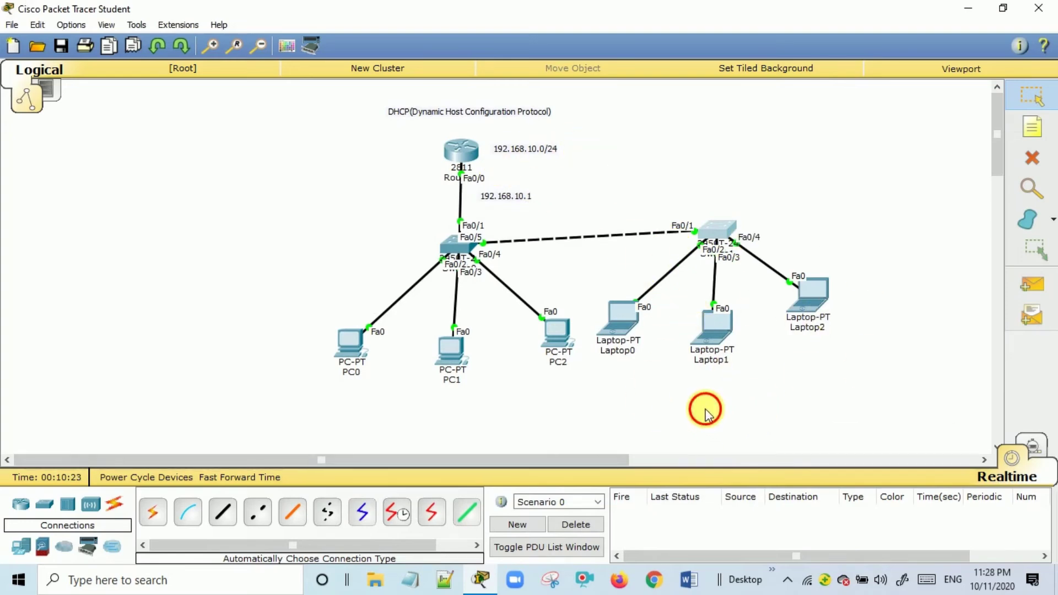
List the DHCP address bindings in the router's command line with "show ip dhcp binding".
left_click(464, 144)
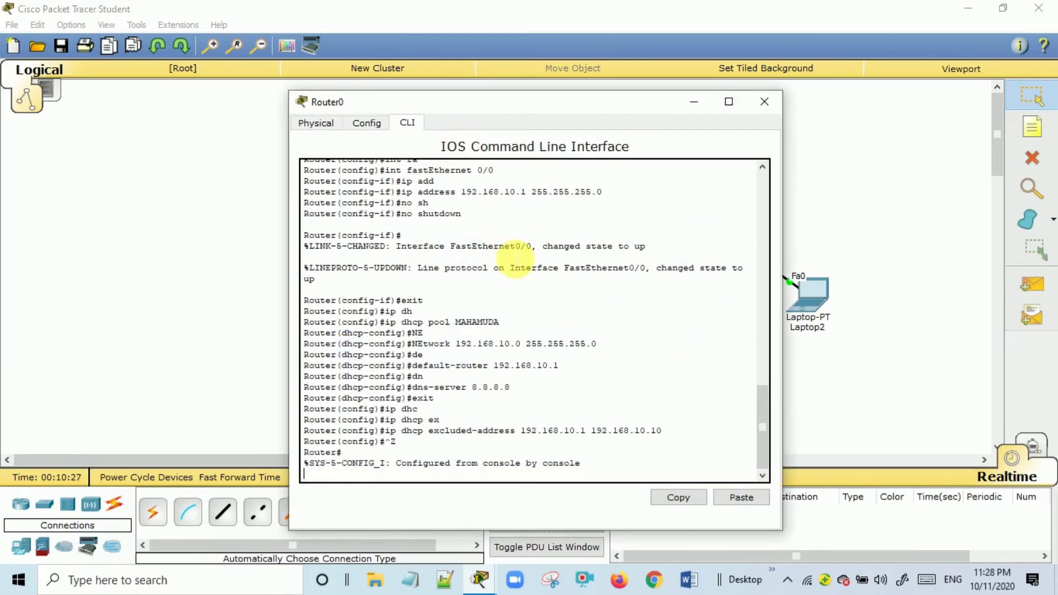
key("Return")
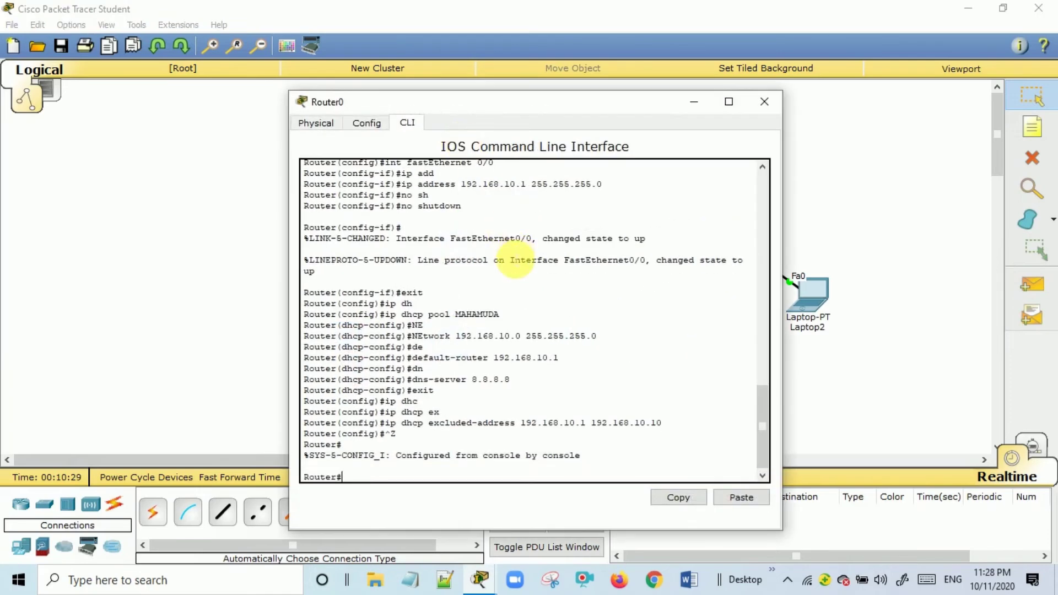
type("ip")
key("BackSpace")
type("show ip")
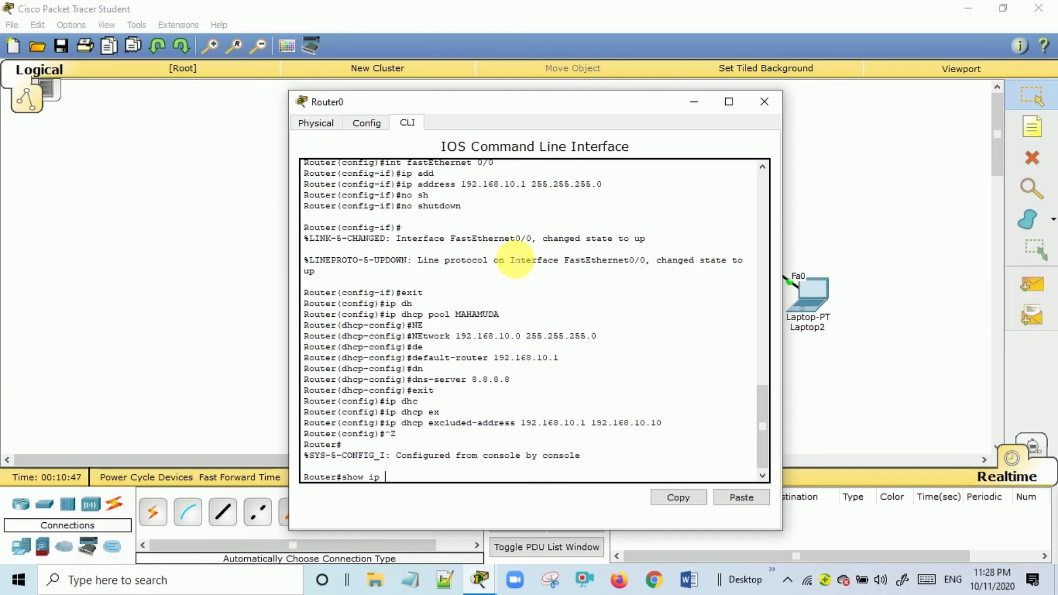
type(" dhcp bi")
key("Tab")
key("Return")
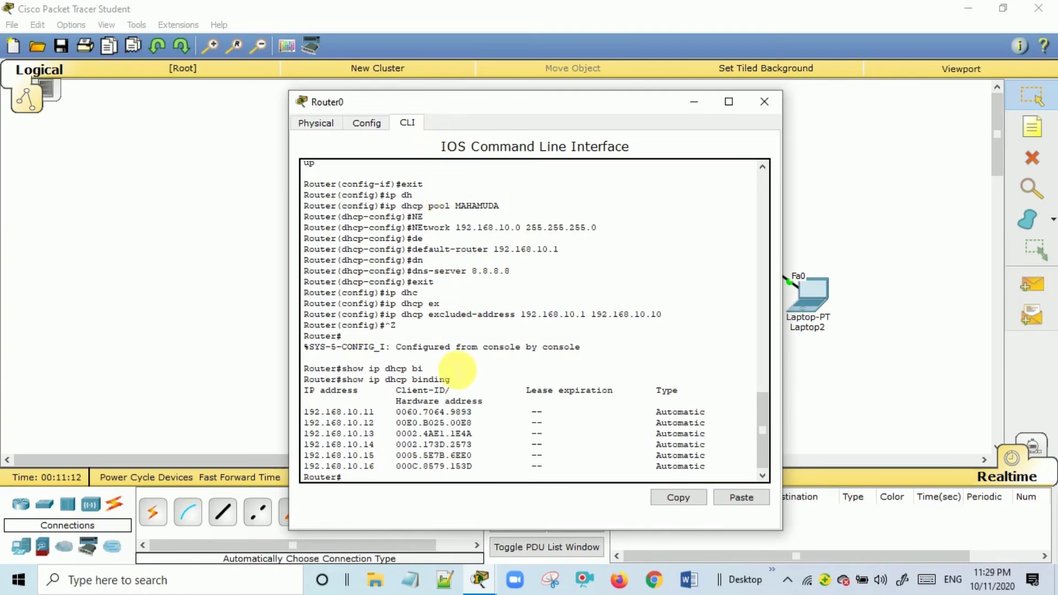
Display the router's configuration with "show running-config", review the DHCP pool and excluded addresses, and close the router window.
key("Return")
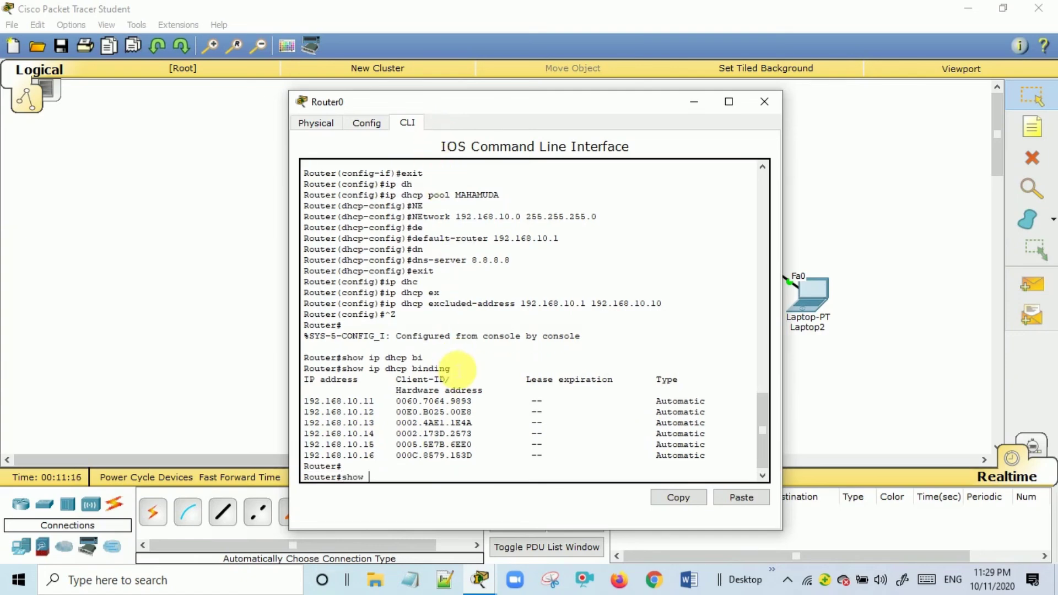
key("Tab")
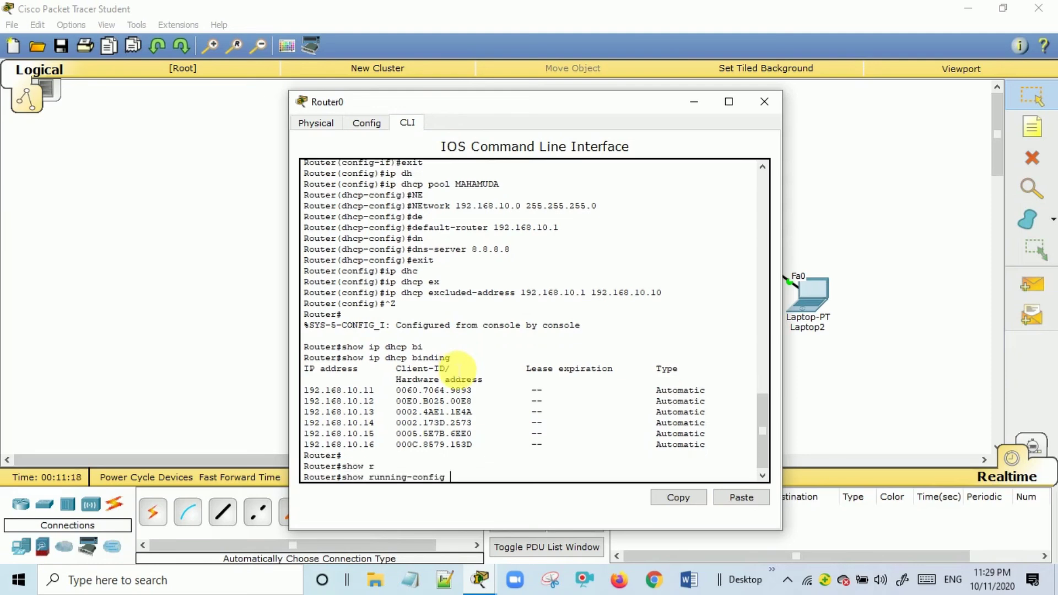
key("Return")
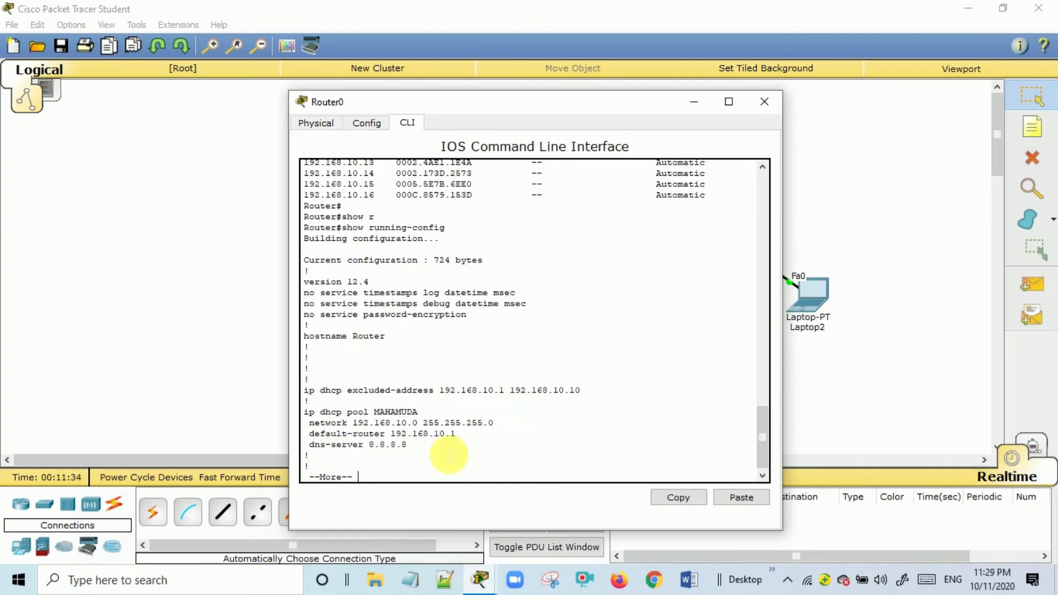
left_click(763, 102)
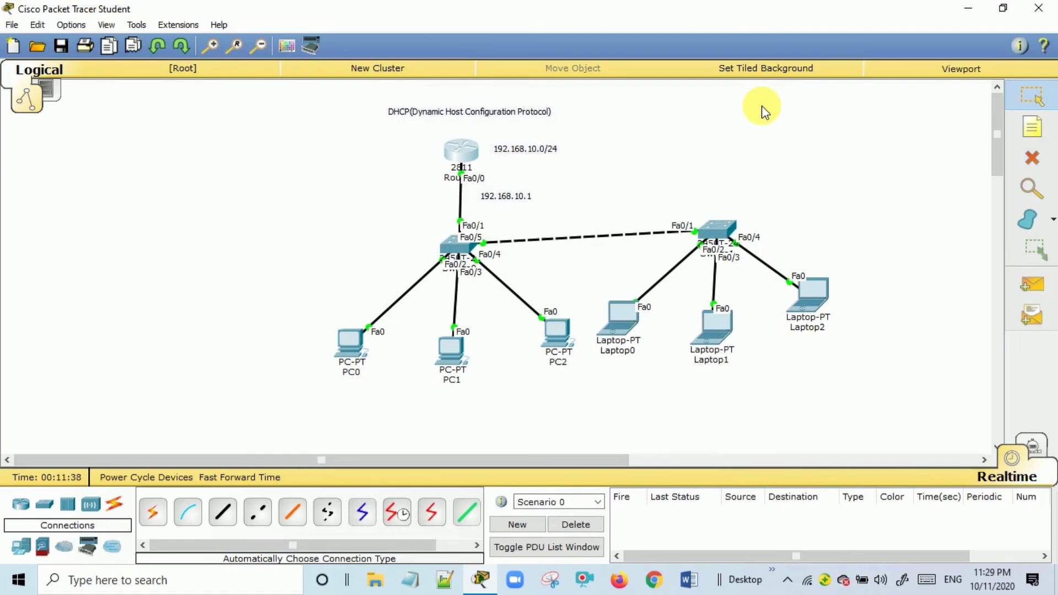
key("F9")
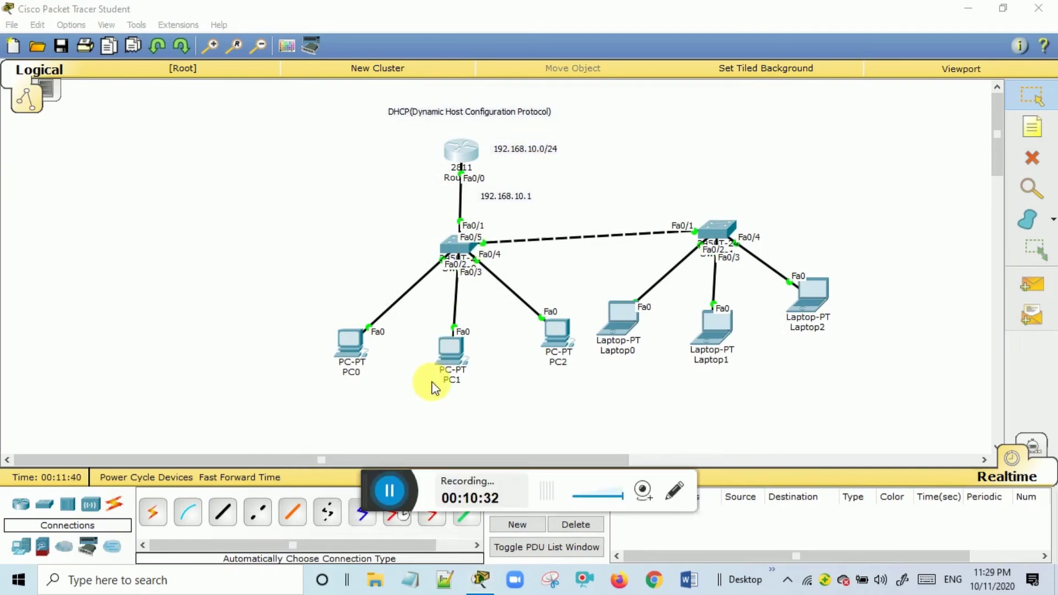